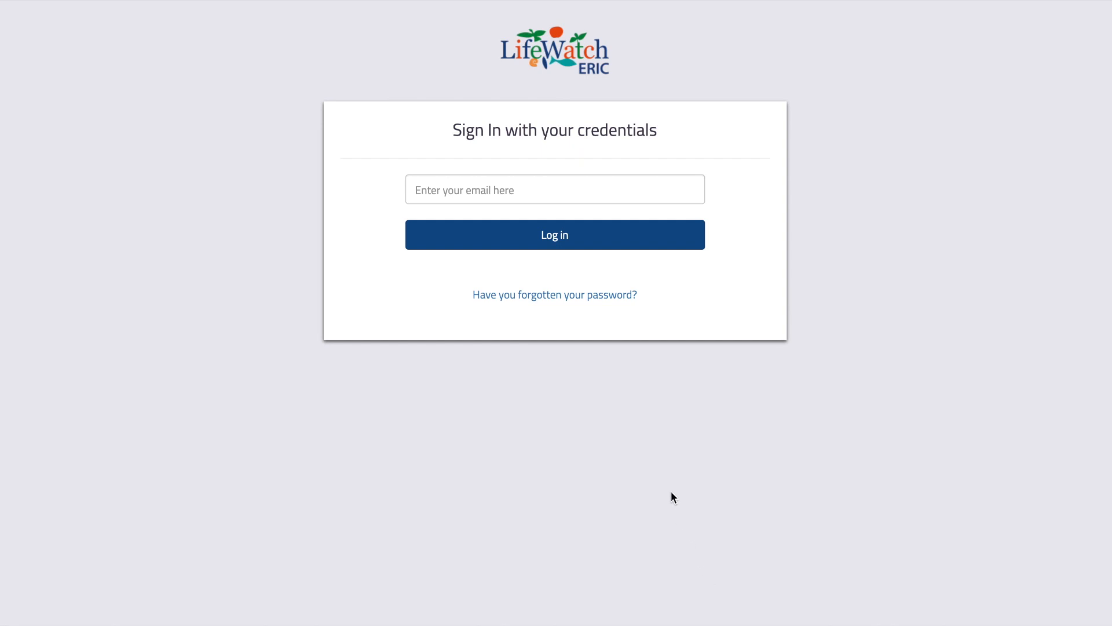
Sign in to Tesseract with the account e-mail and the autofilled password.
left_click(548, 190)
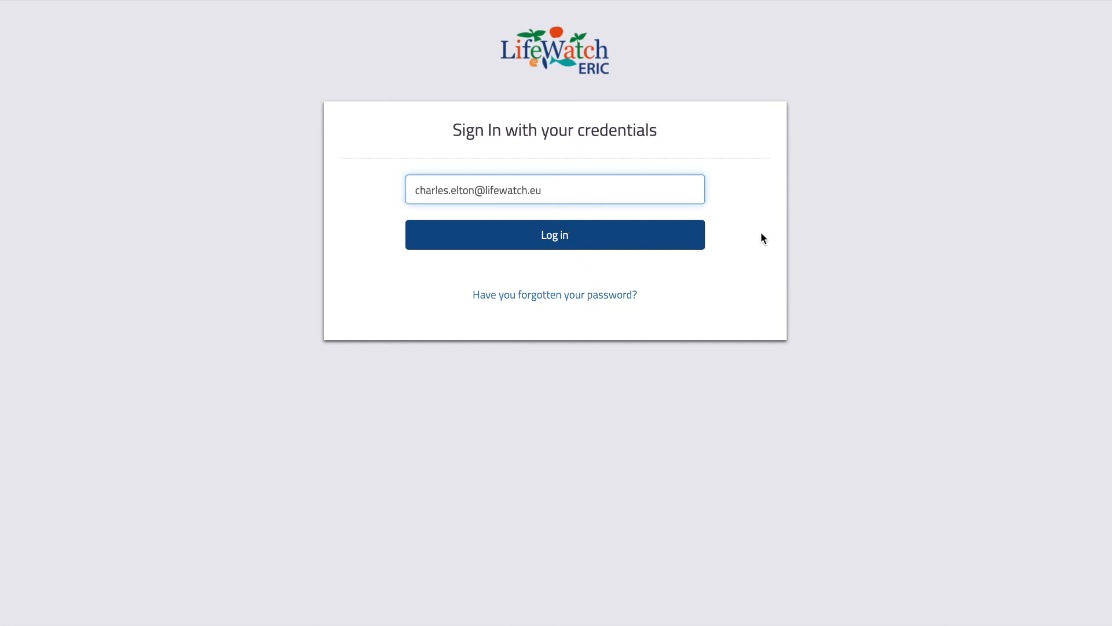
left_click(587, 232)
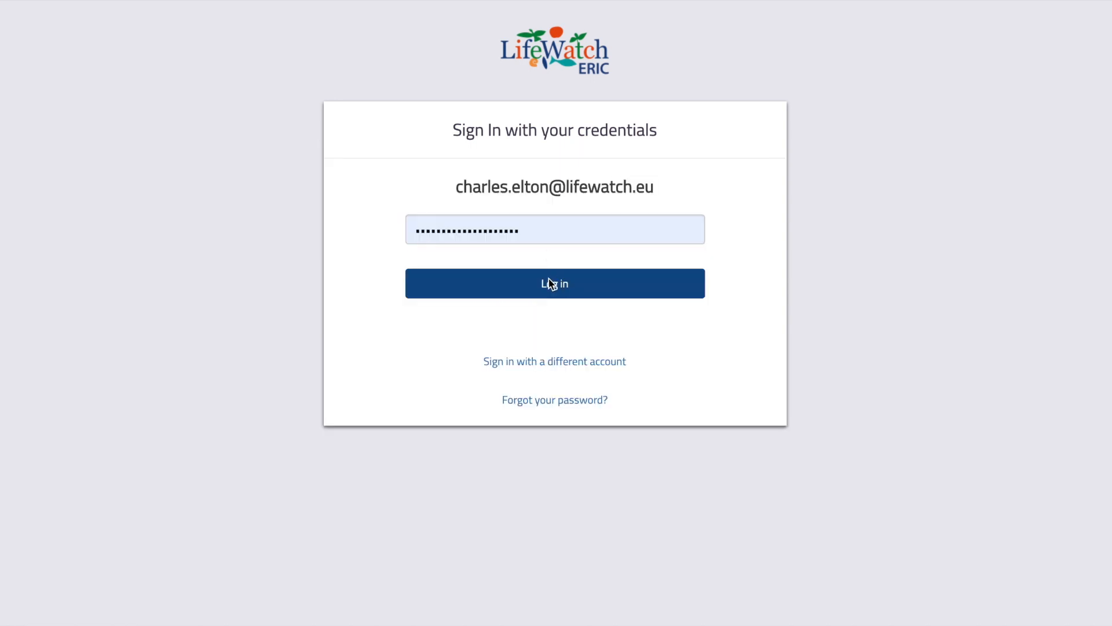
left_click(550, 283)
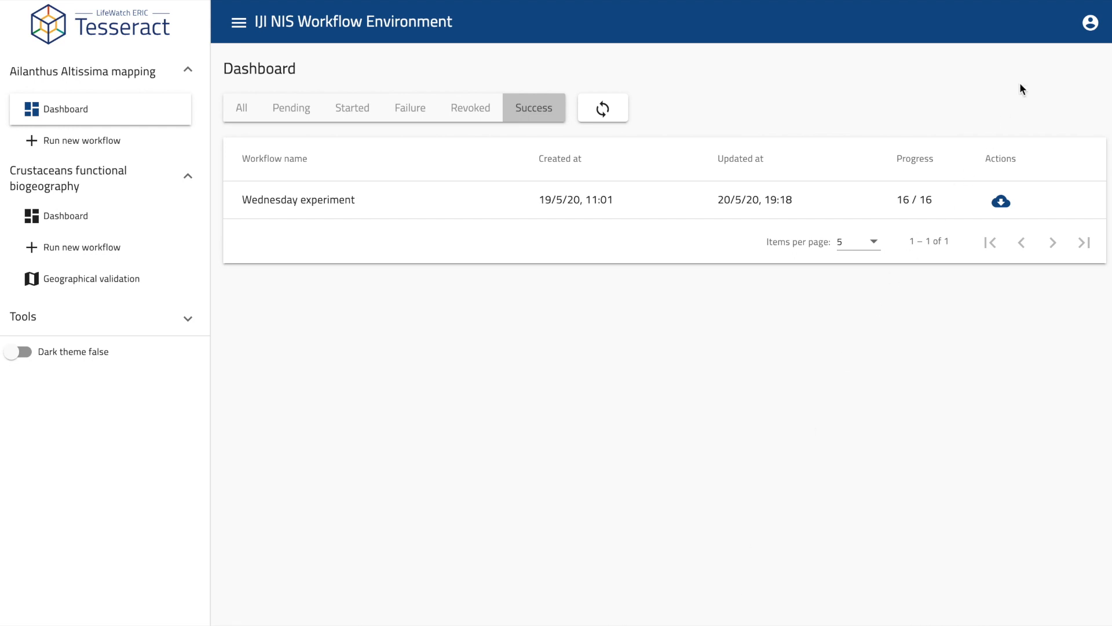
Open the account menu and dismiss it again without logging out.
left_click(1091, 23)
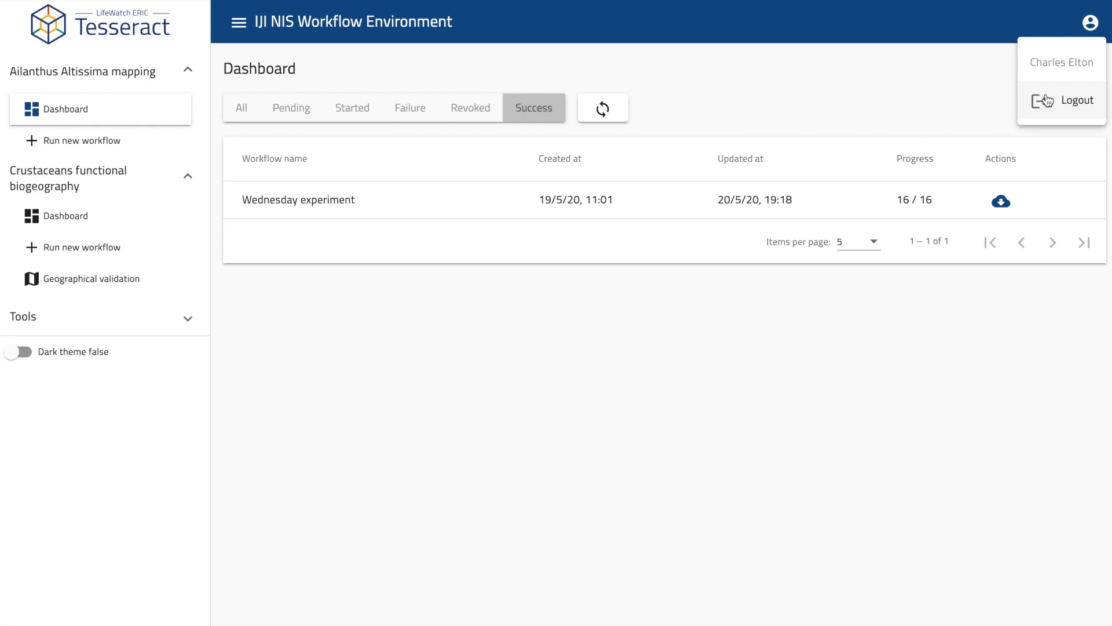
left_click(928, 52)
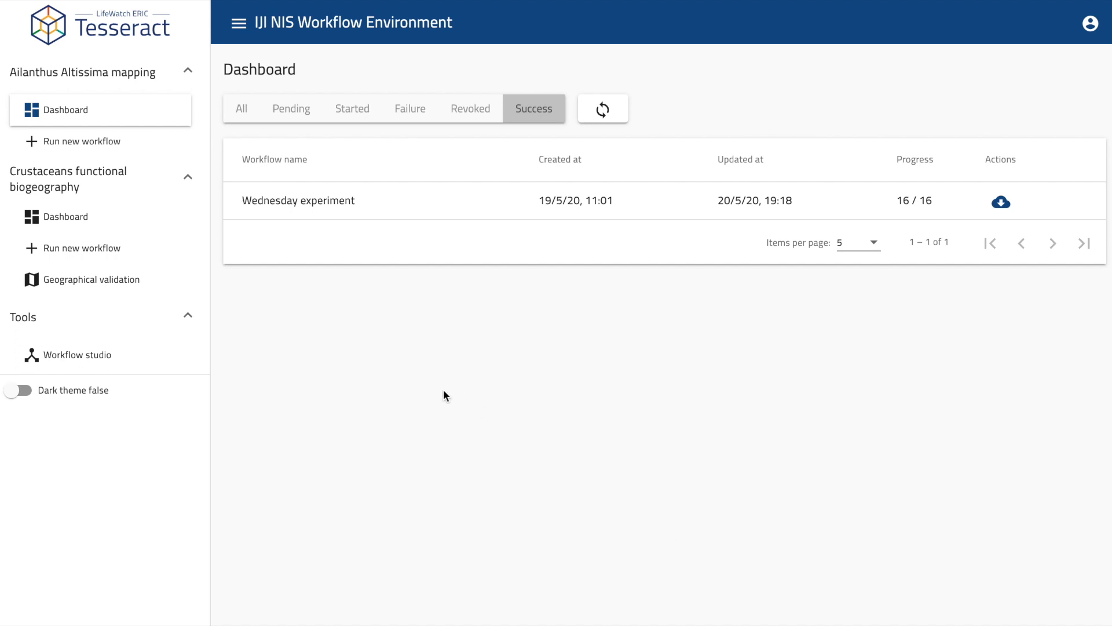
Start a new Crustaceans functional biogeography workflow run from the sidebar.
left_click(133, 254)
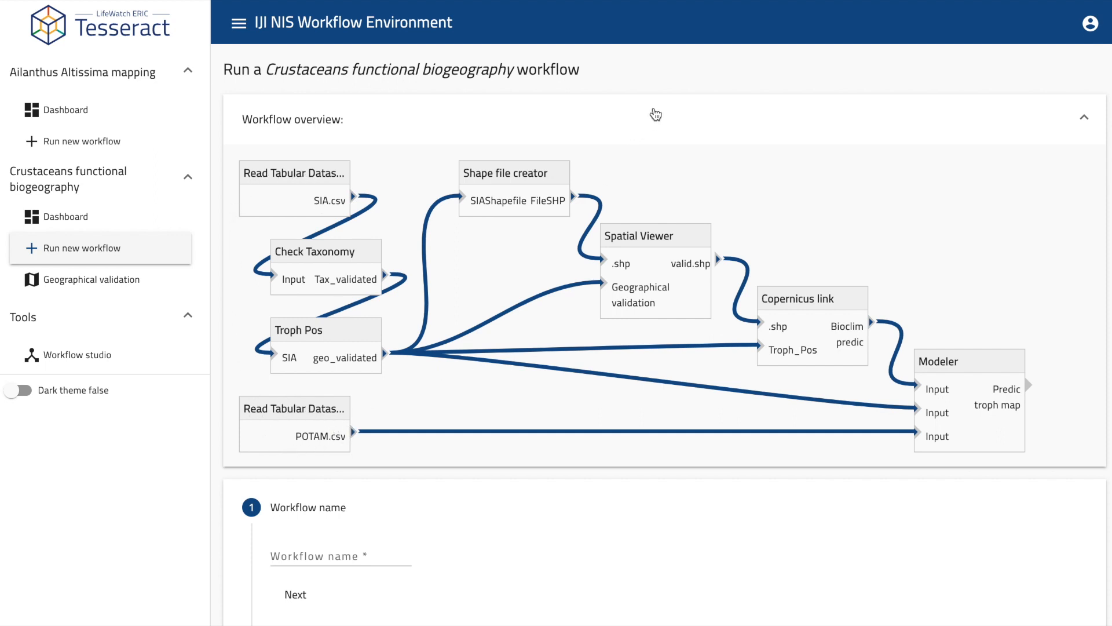
Collapse the overview diagram, paste 'Friday morning experiment' as the workflow name, and continue.
left_click(655, 114)
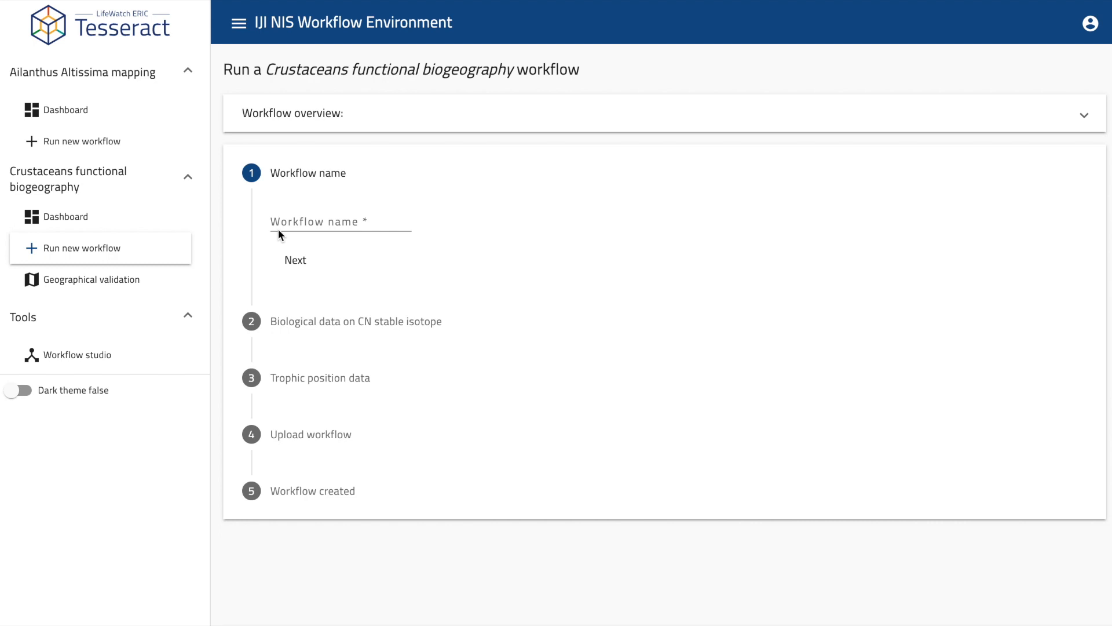
left_click(331, 219)
type("Friday morning experiment")
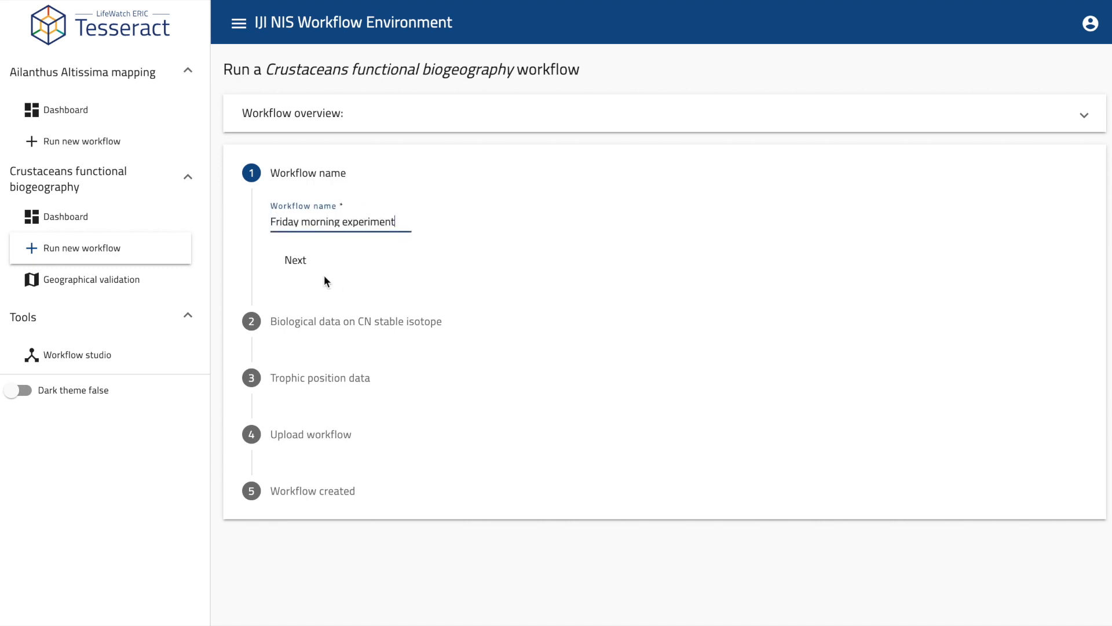
left_click(294, 260)
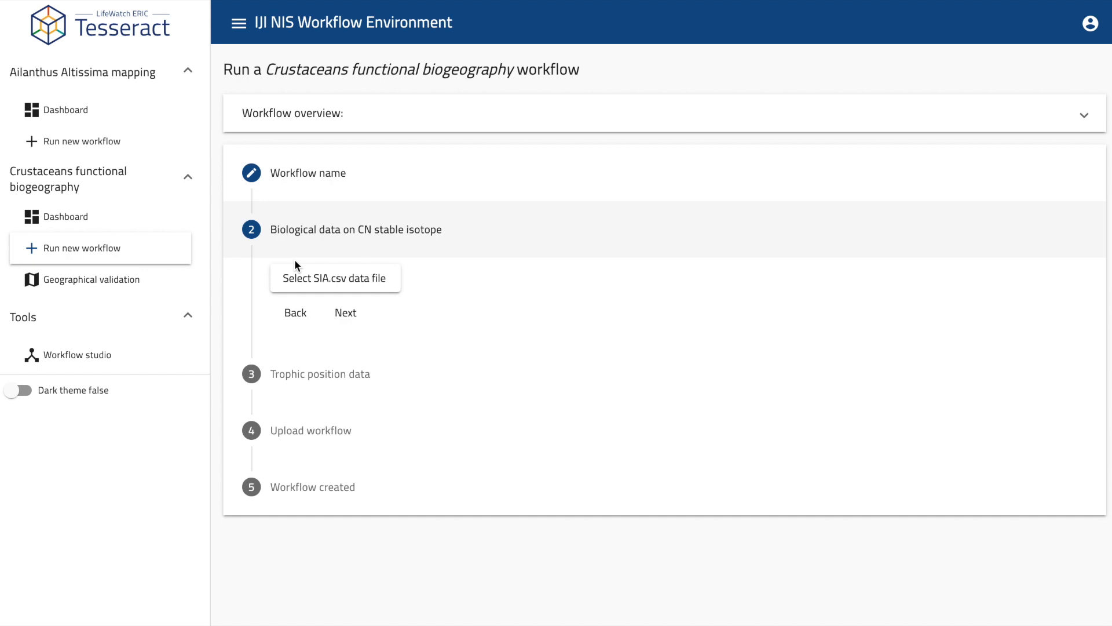
Attach sia-data.csv as the SIA data file and advance to trophic position data.
left_click(395, 284)
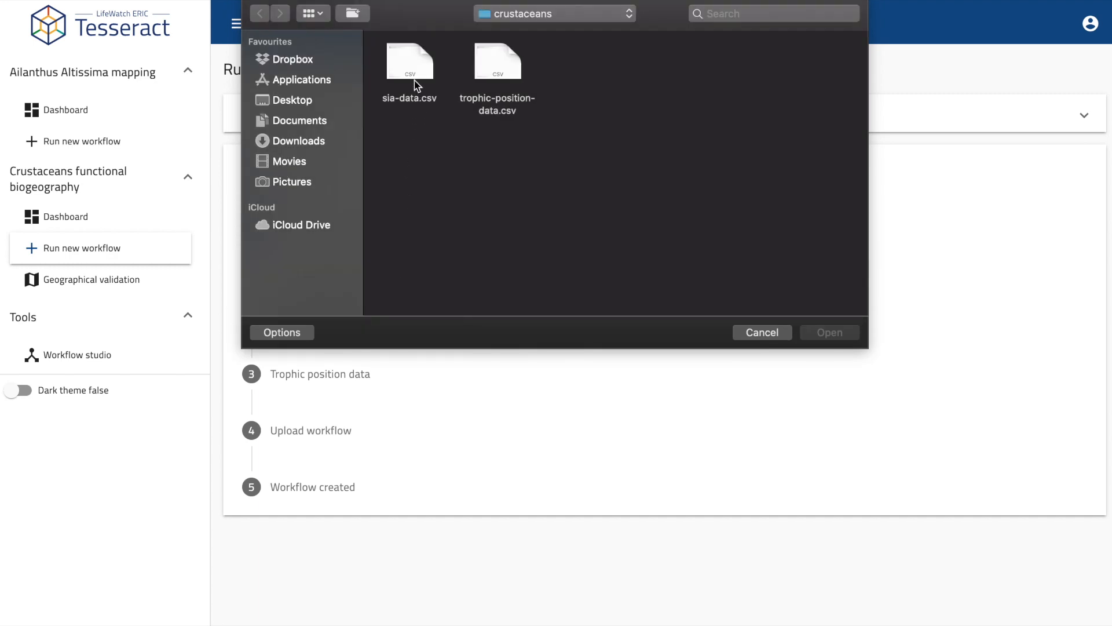
left_click(415, 82)
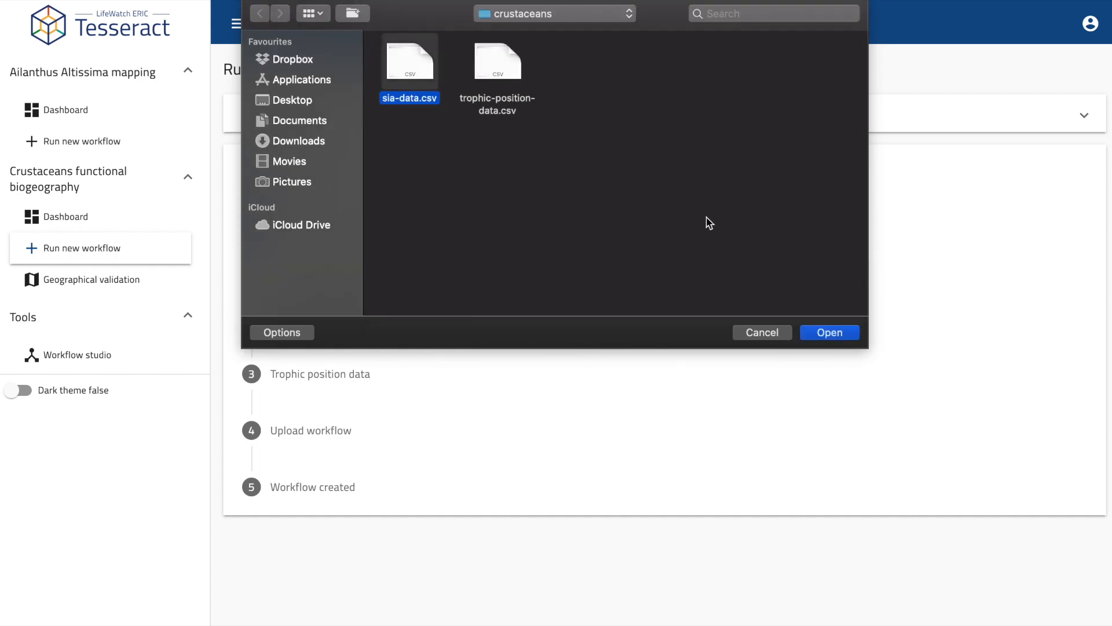
left_click(828, 333)
left_click(361, 315)
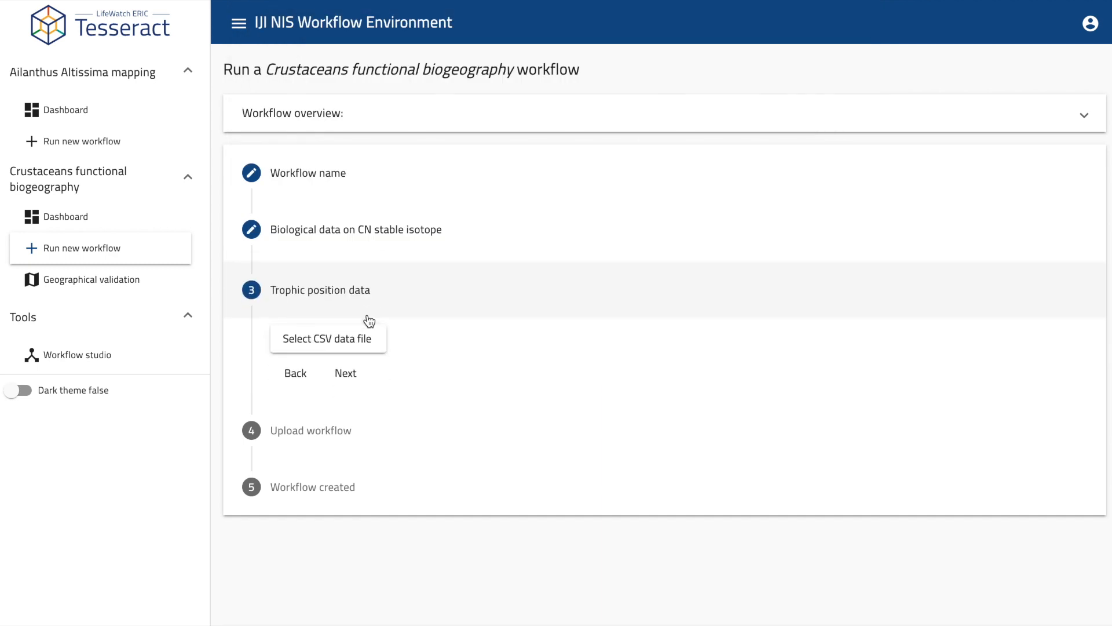
Attach trophic-position-data.csv as the trophic position data file and advance to upload.
left_click(379, 335)
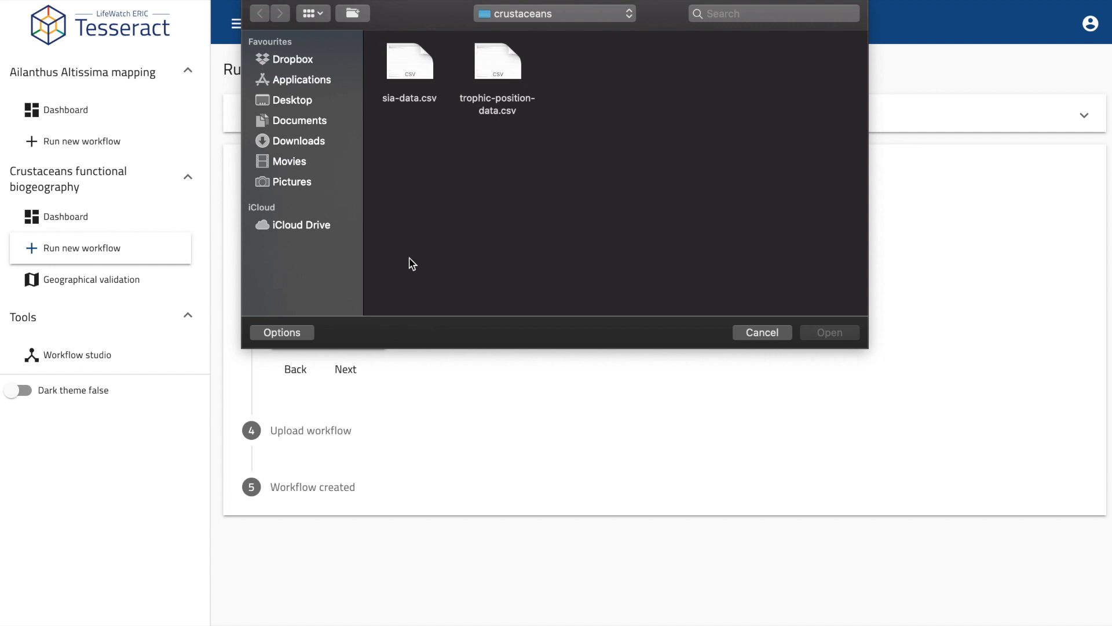
left_click(482, 114)
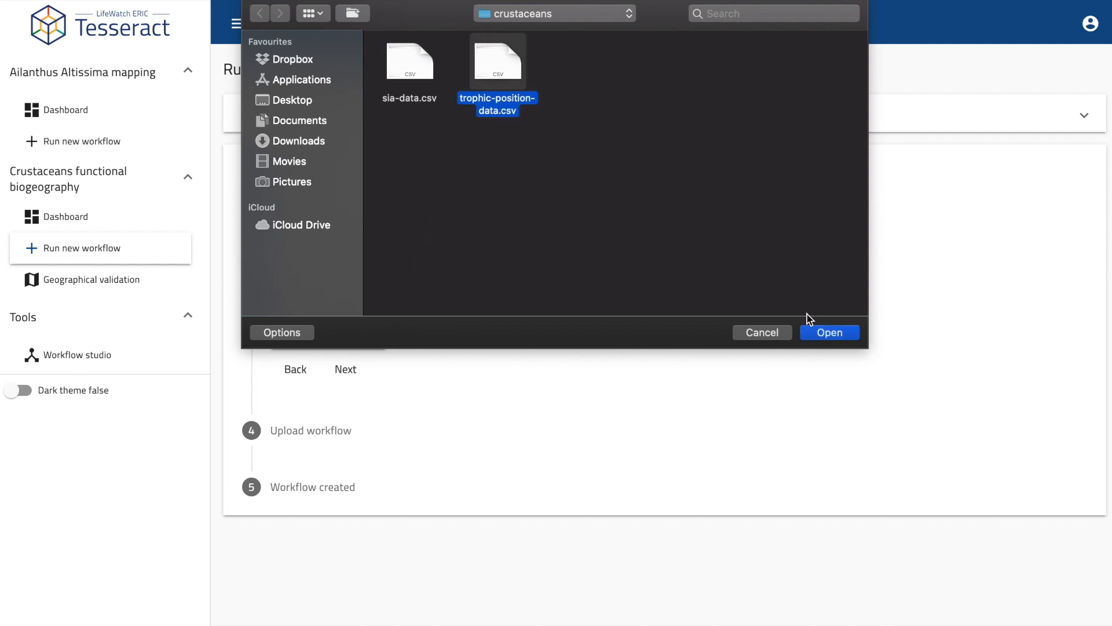
left_click(815, 334)
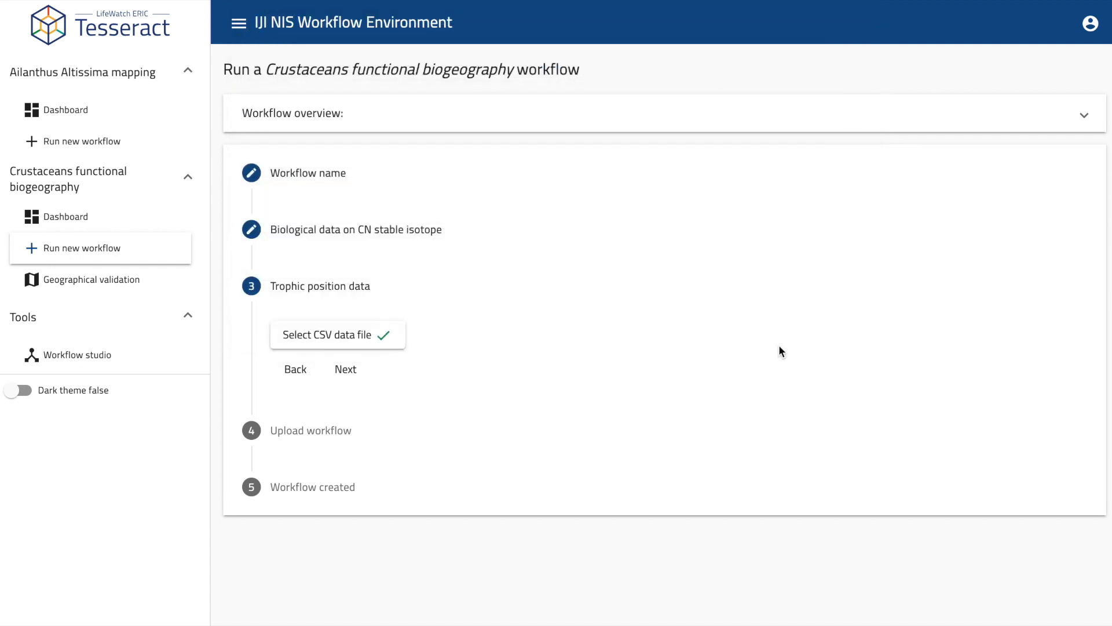
left_click(348, 371)
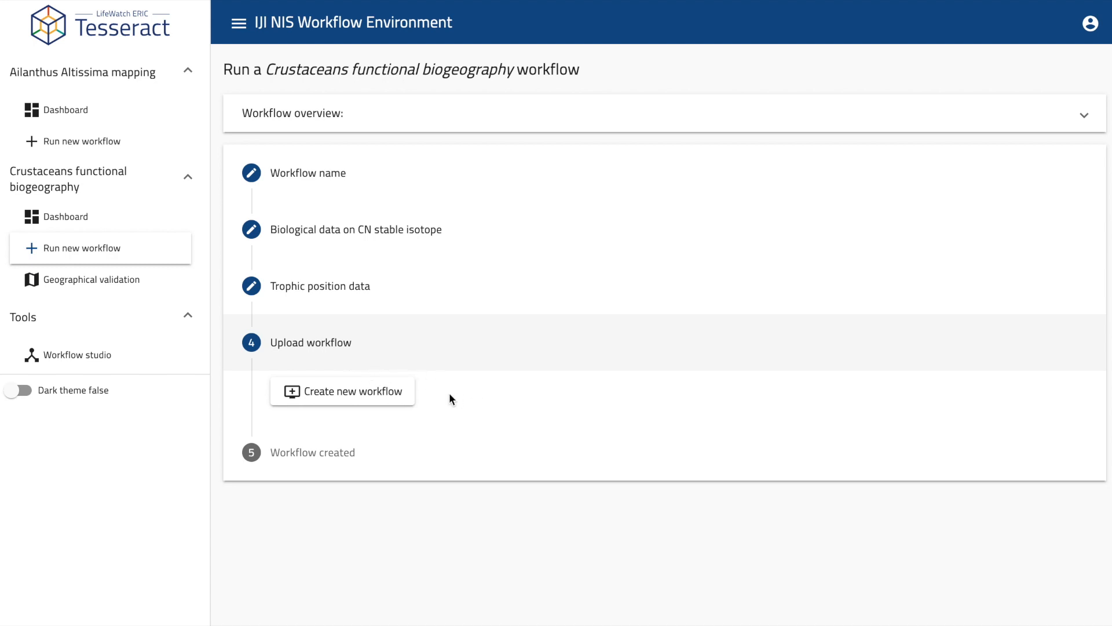
Create the Friday morning experiment workflow and return to the Crustaceans Dashboard.
left_click(409, 400)
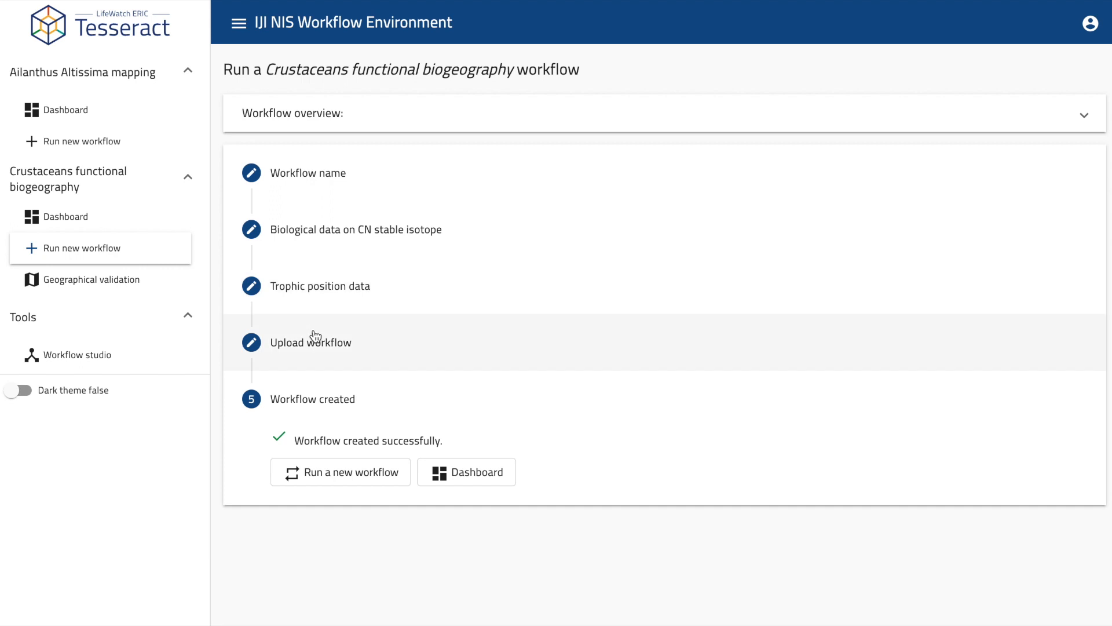
left_click(493, 476)
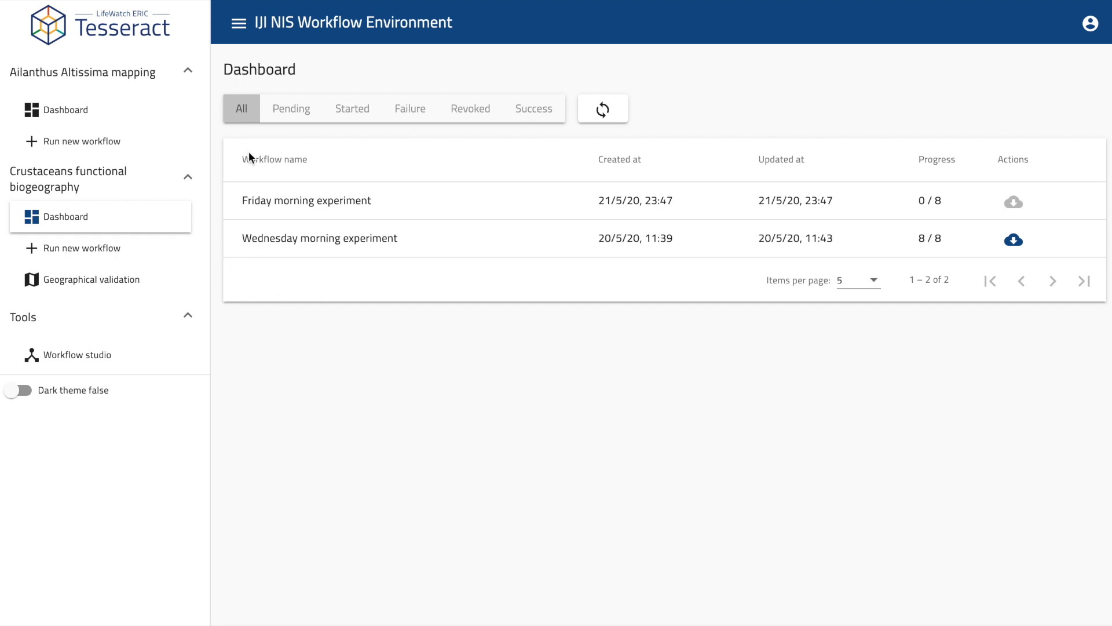
Show workflows of every status, then filter the dashboard to Pending only.
left_click_drag(242, 197, 375, 196)
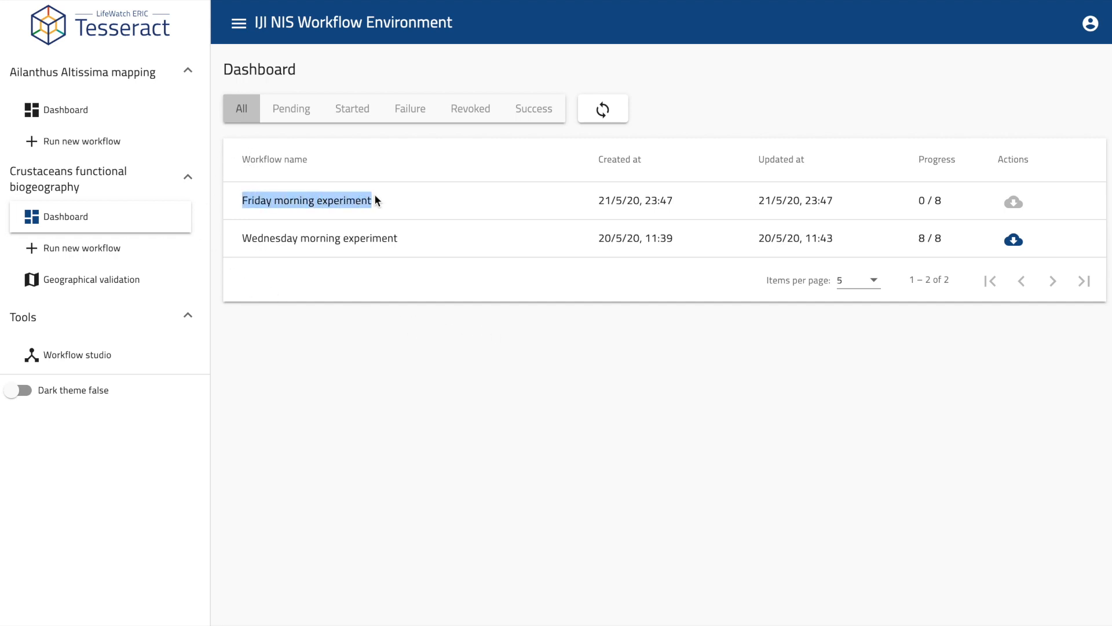
left_click(500, 202)
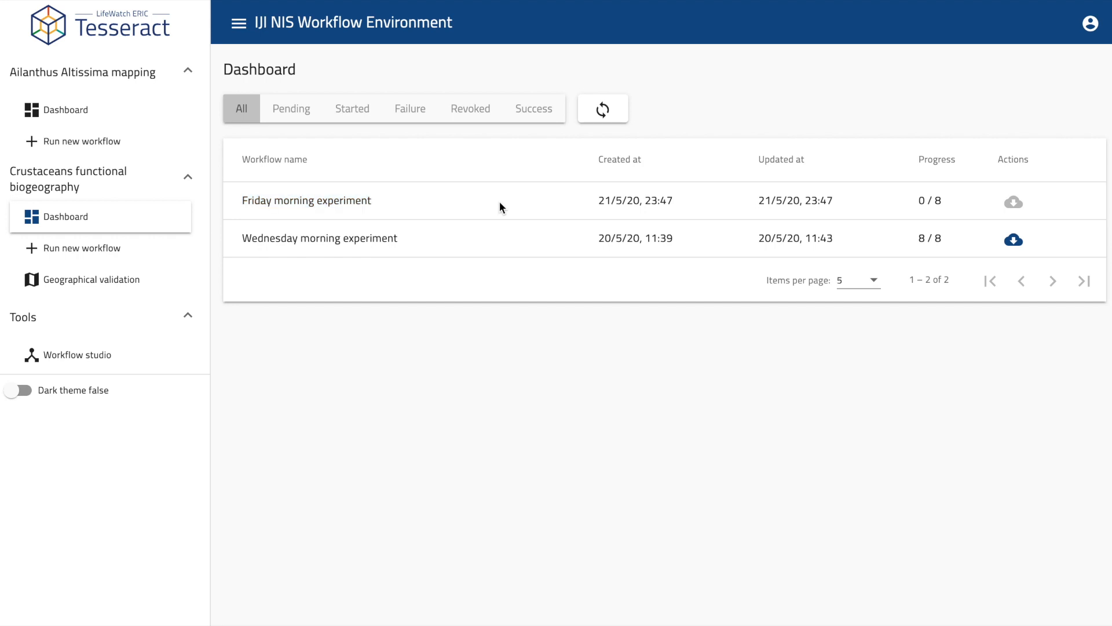
left_click(256, 119)
left_click(291, 113)
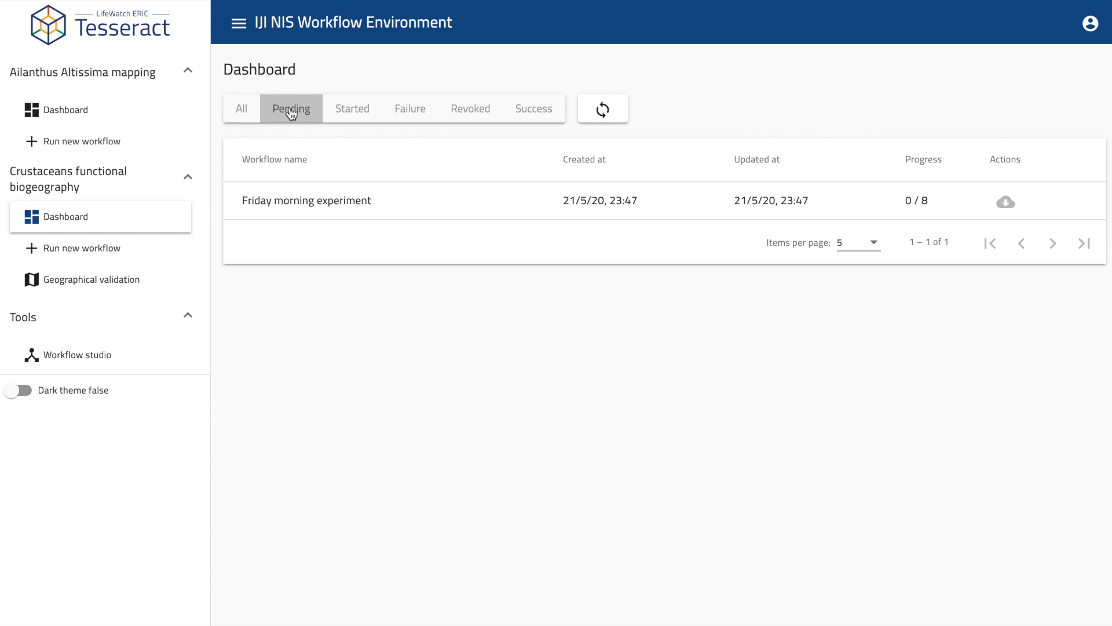
Check the Started, Failure and Revoked filters, then download Wednesday morning experiment results from Success.
left_click(359, 112)
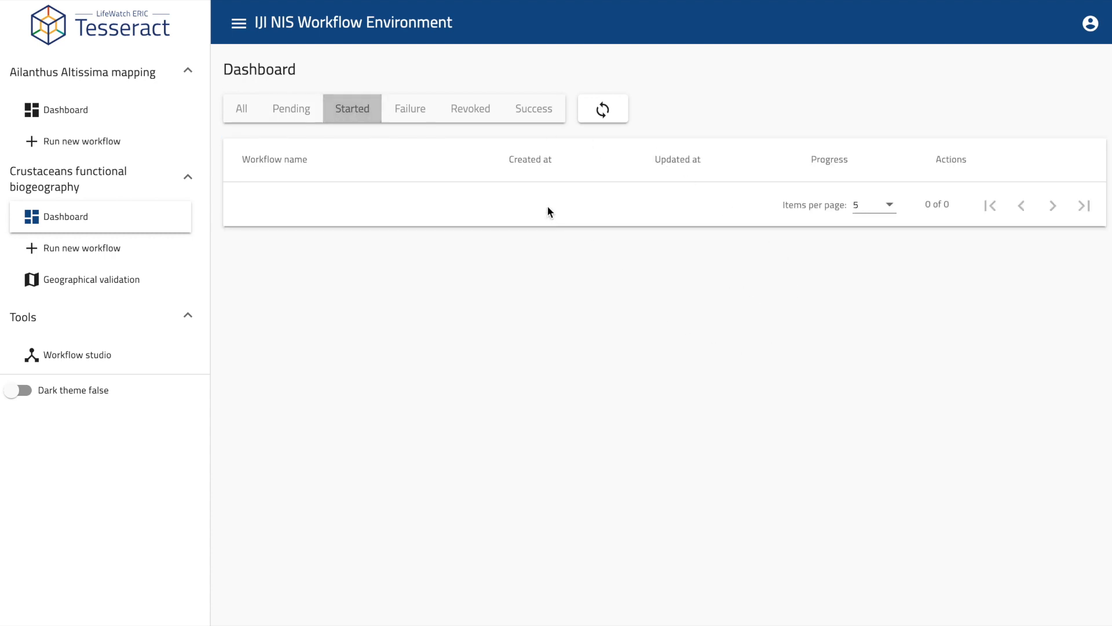
left_click(426, 115)
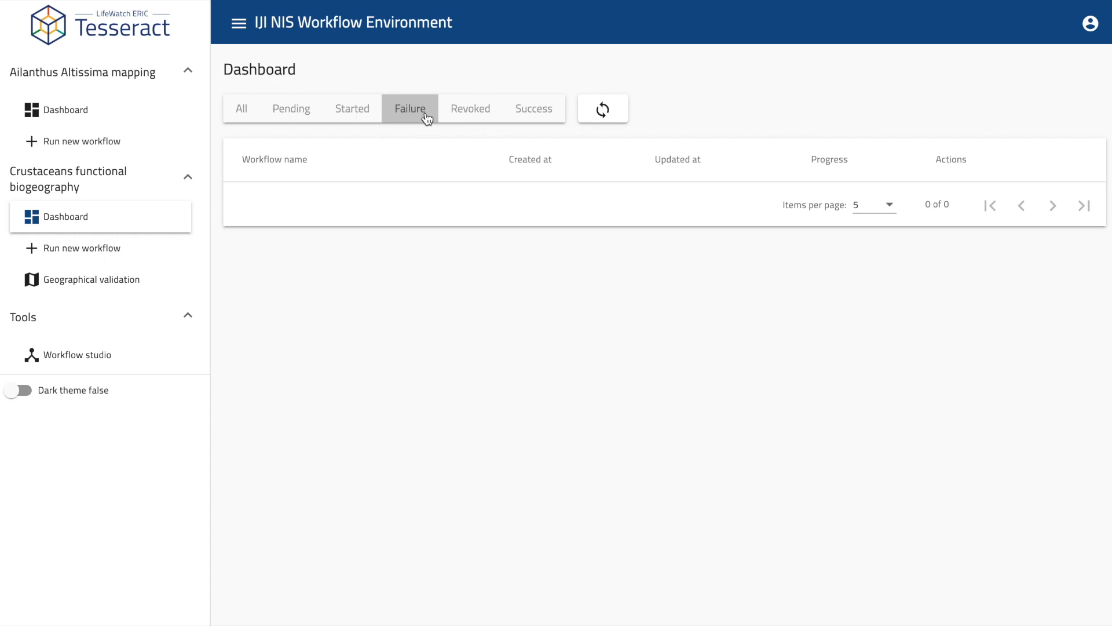
left_click(473, 112)
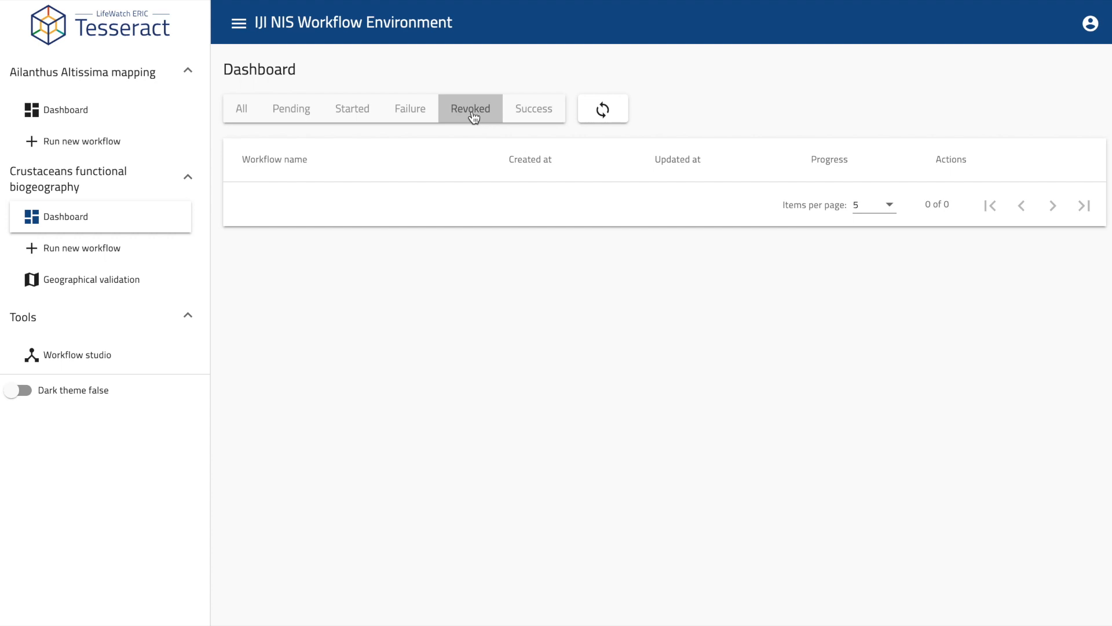
left_click(550, 108)
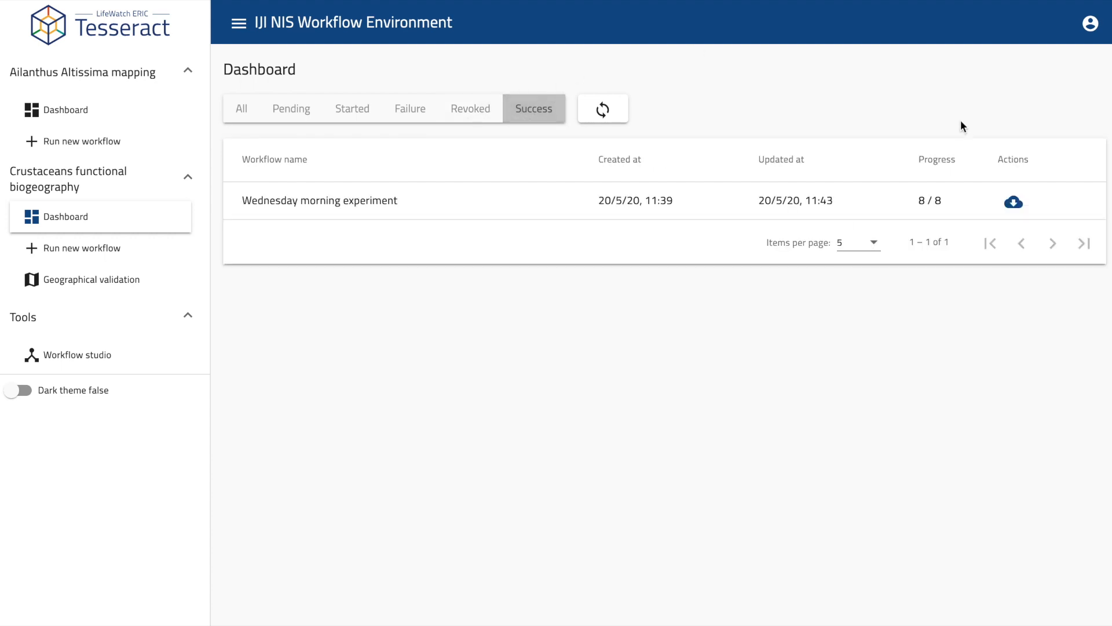
left_click(1014, 203)
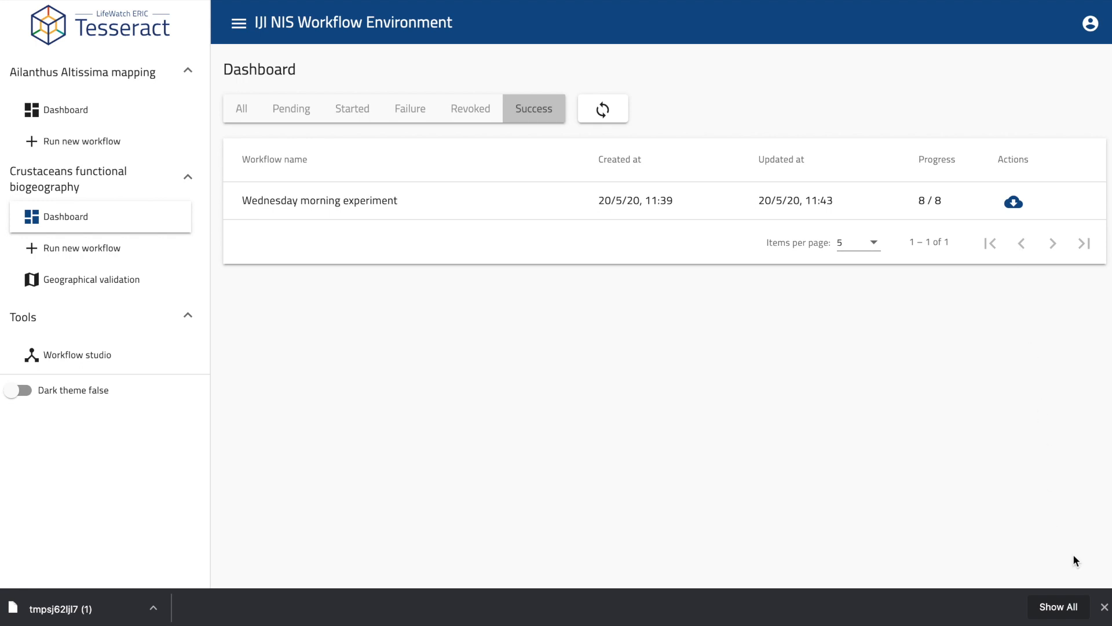
Close the browser download bar and start another Crustaceans workflow run.
left_click(1105, 606)
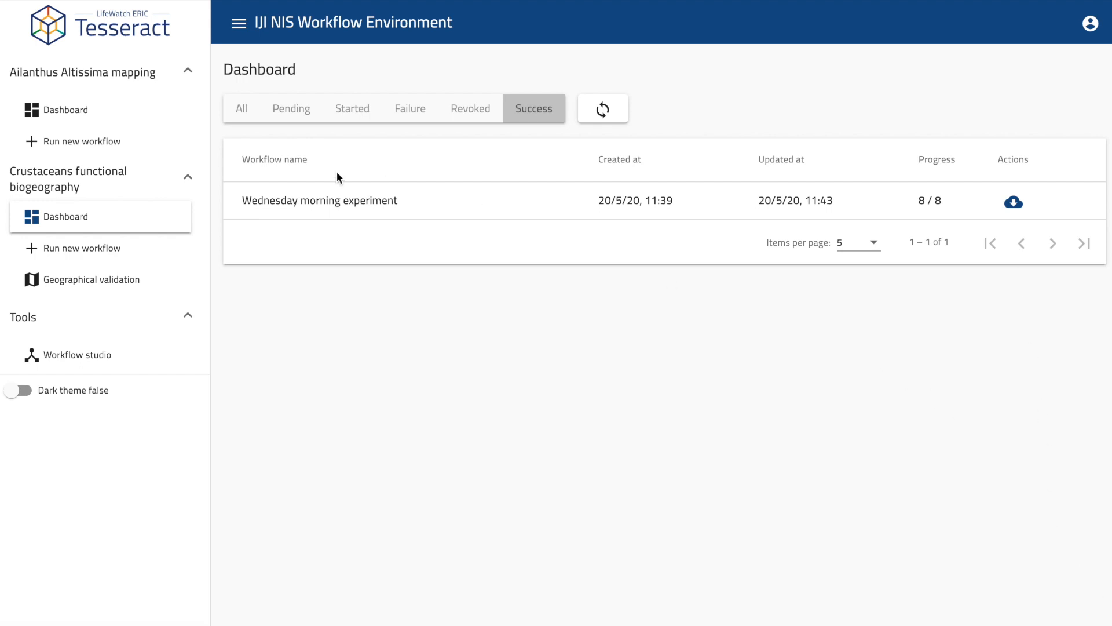
left_click(82, 251)
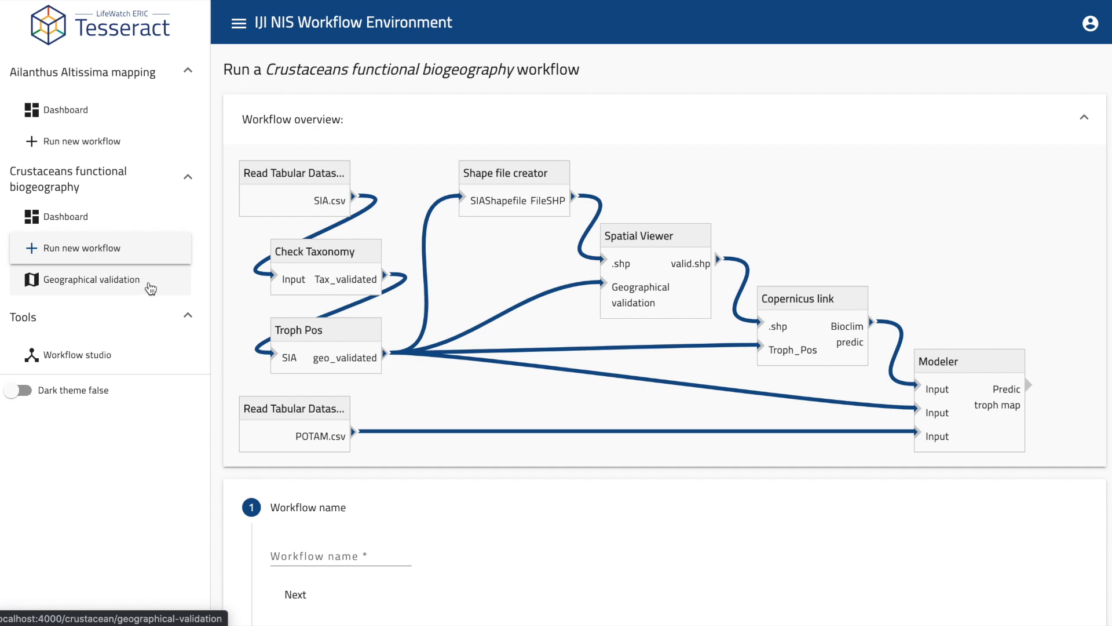
Open the Crustaceans Geographical validation page showing the sample location map and table.
left_click(151, 288)
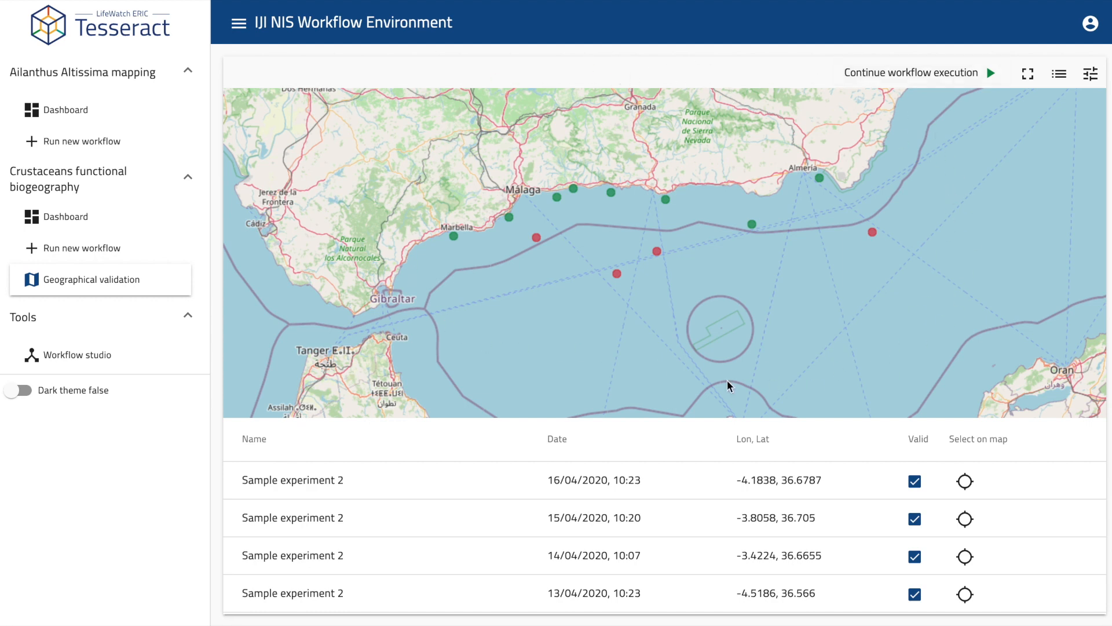
scroll(456, 543, "down", 5)
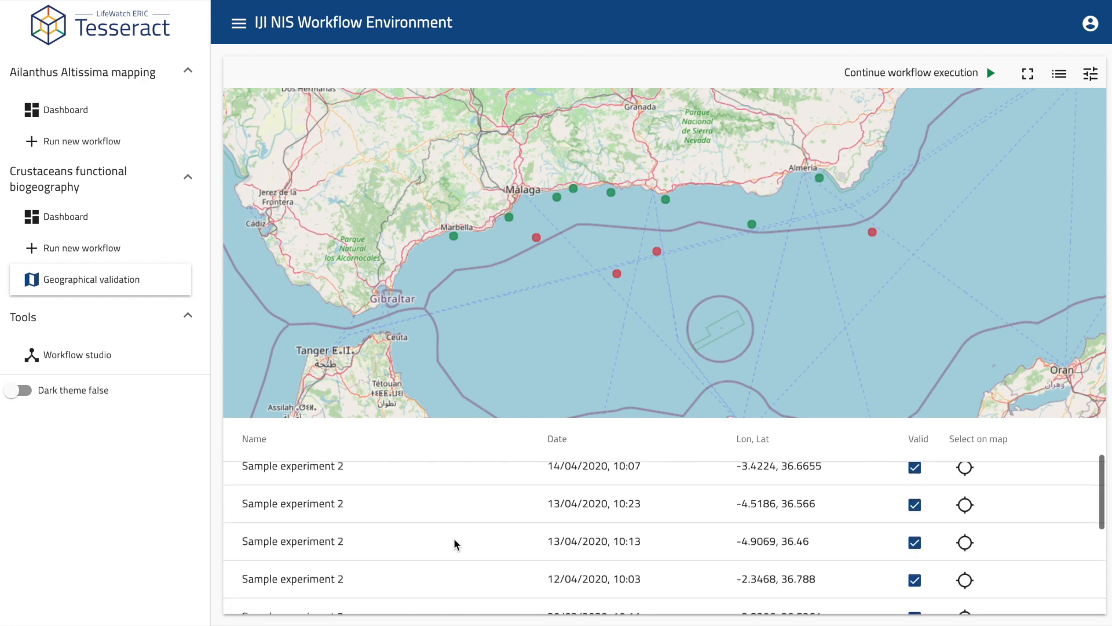
scroll(454, 543, "down", 2)
scroll(455, 543, "up", 8)
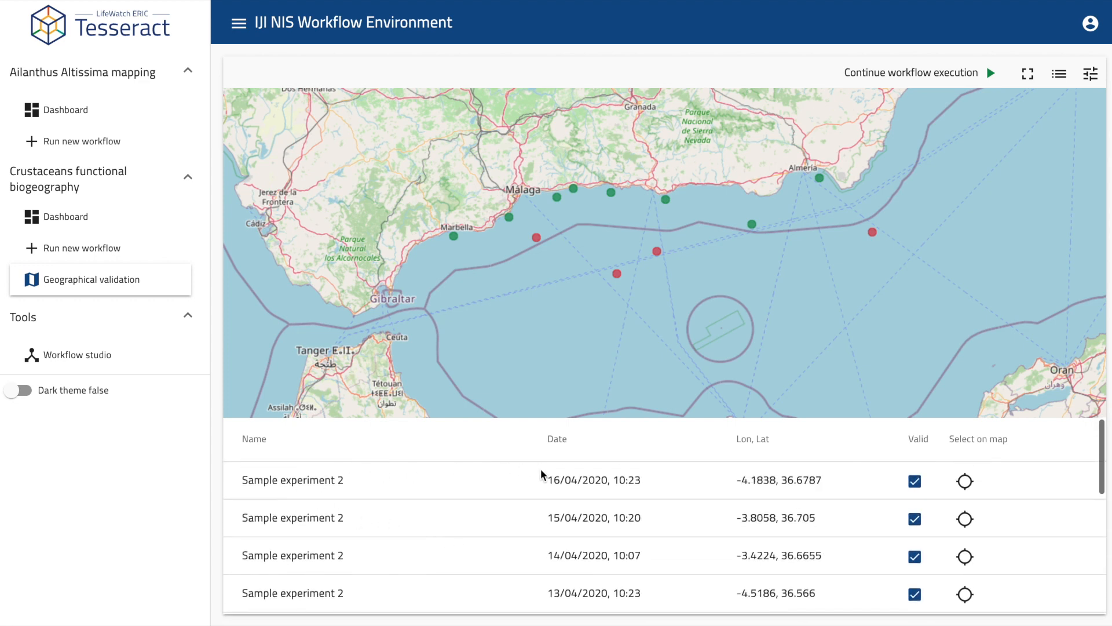
left_click_drag(545, 477, 657, 480)
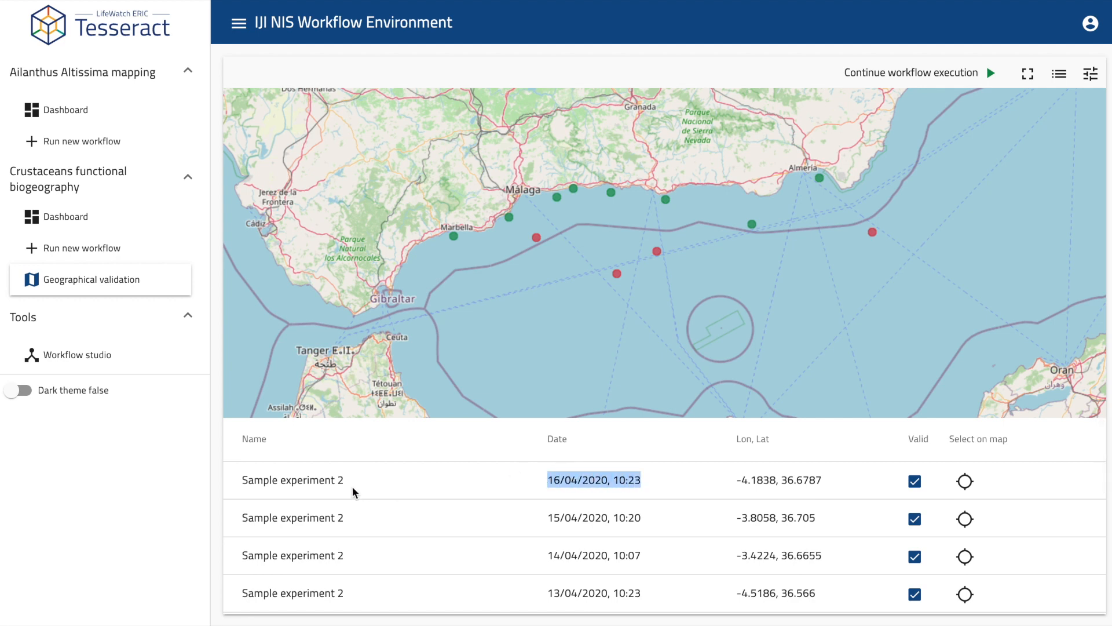
left_click(242, 484)
left_click_drag(242, 483, 351, 477)
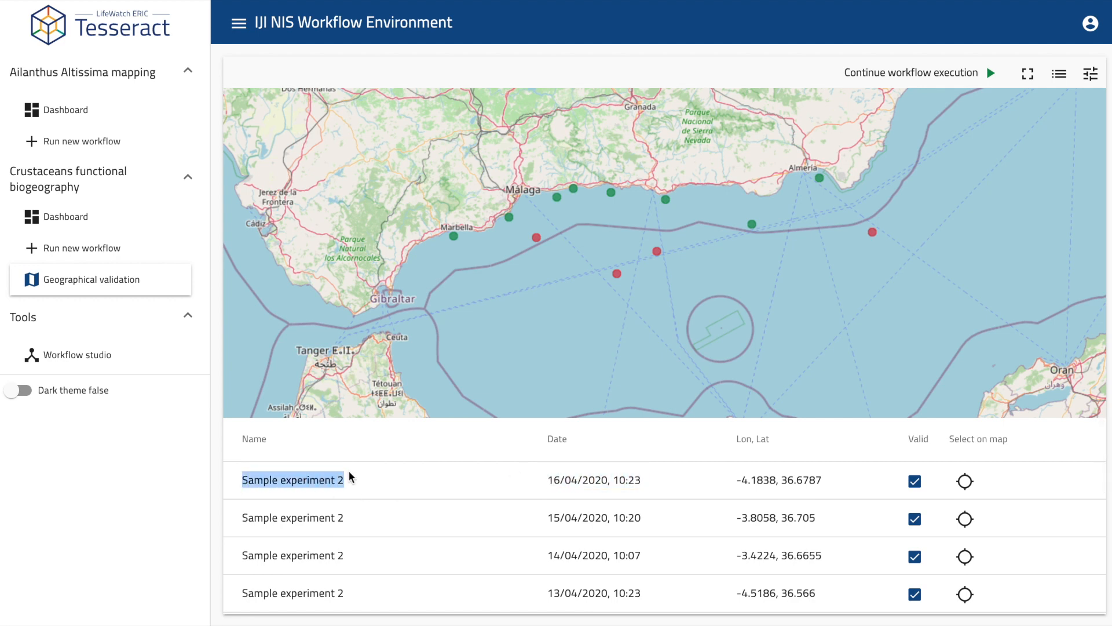
left_click(676, 435)
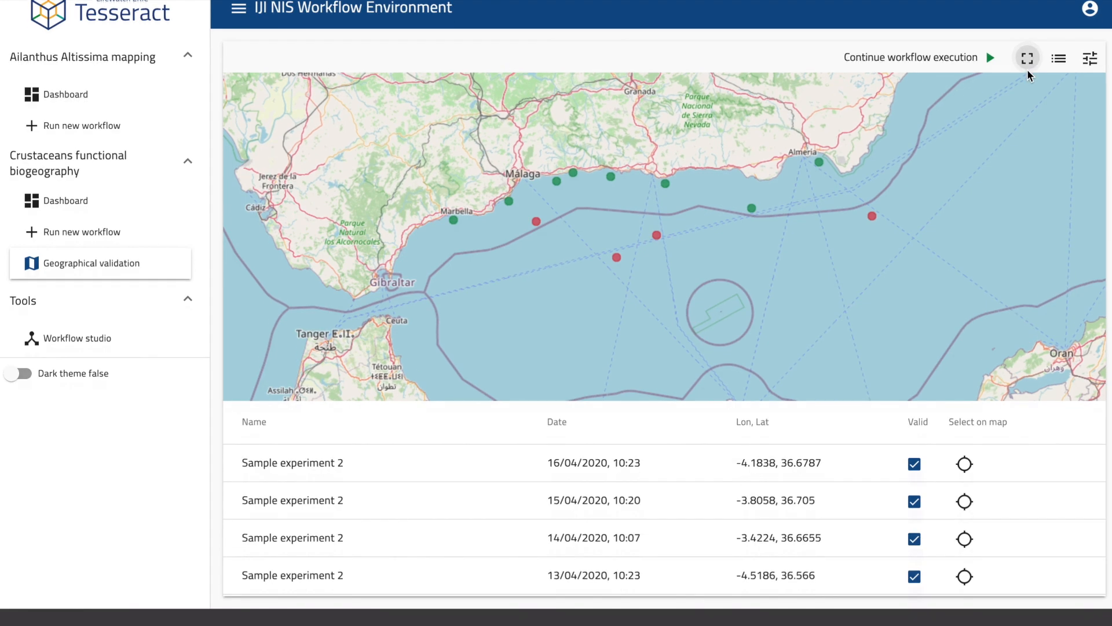
After trying fullscreen and the filter panel, hide the samples table so the validation map fills the panel.
left_click(1028, 72)
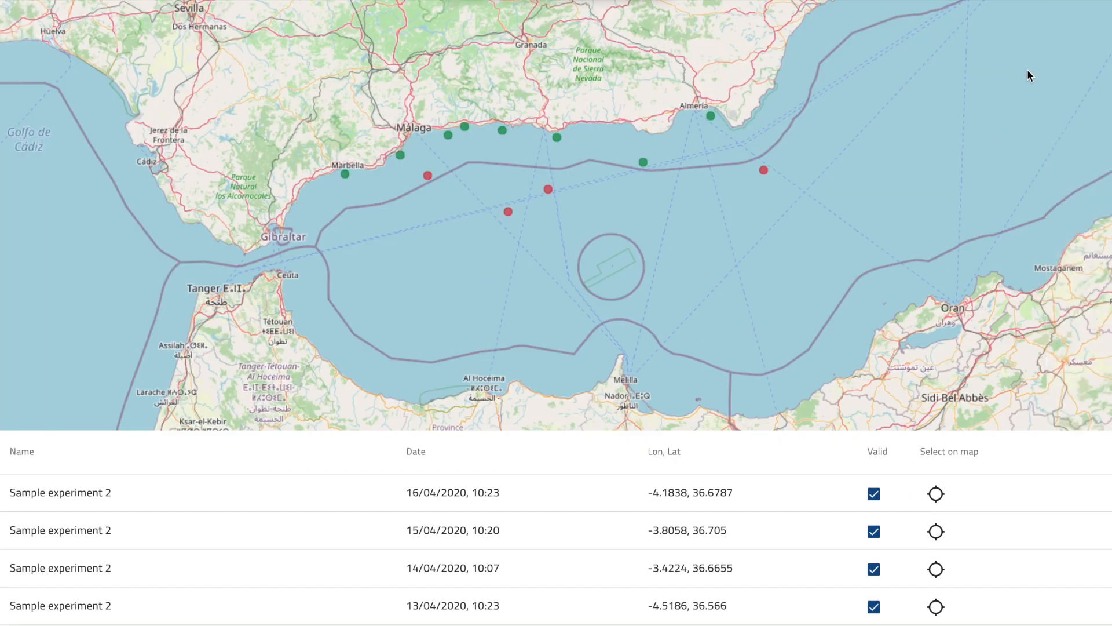
key("Escape")
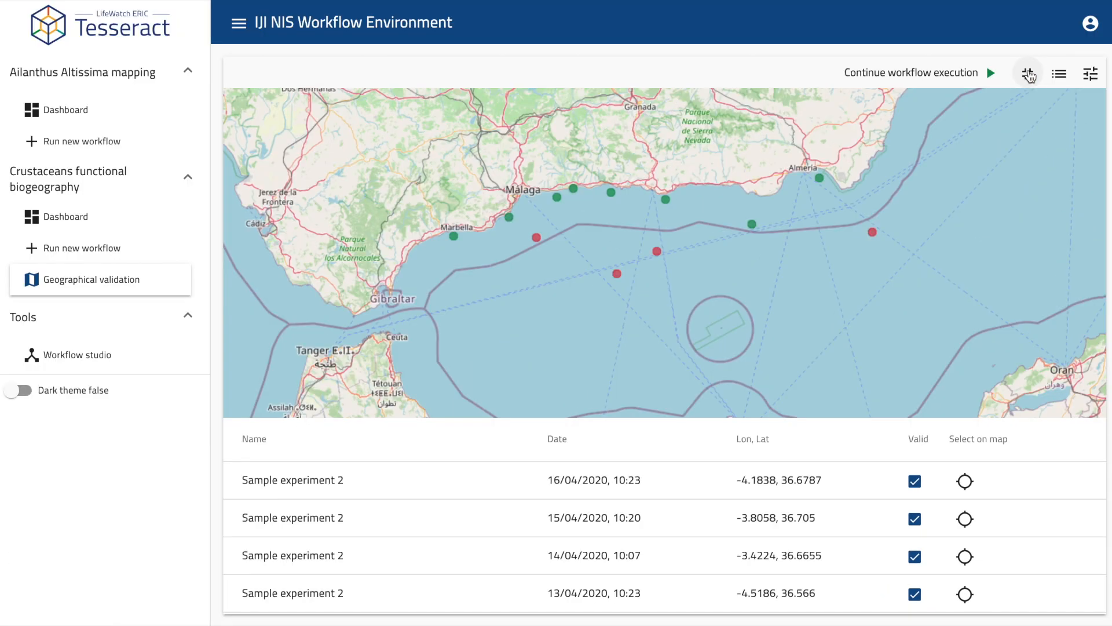
left_click(1060, 77)
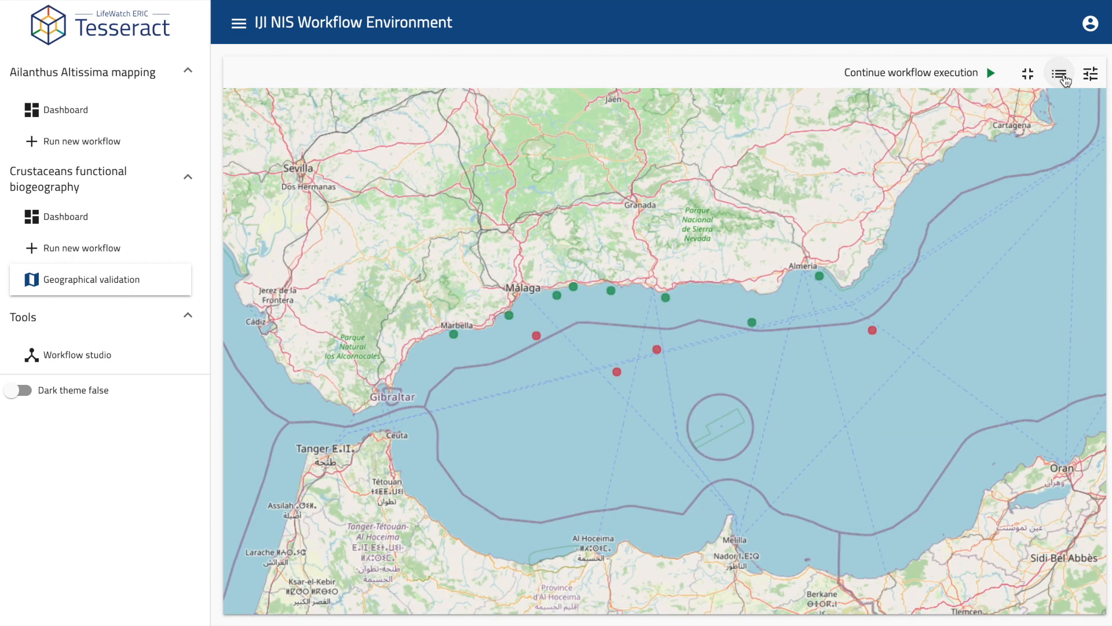
left_click(1061, 75)
left_click(1091, 75)
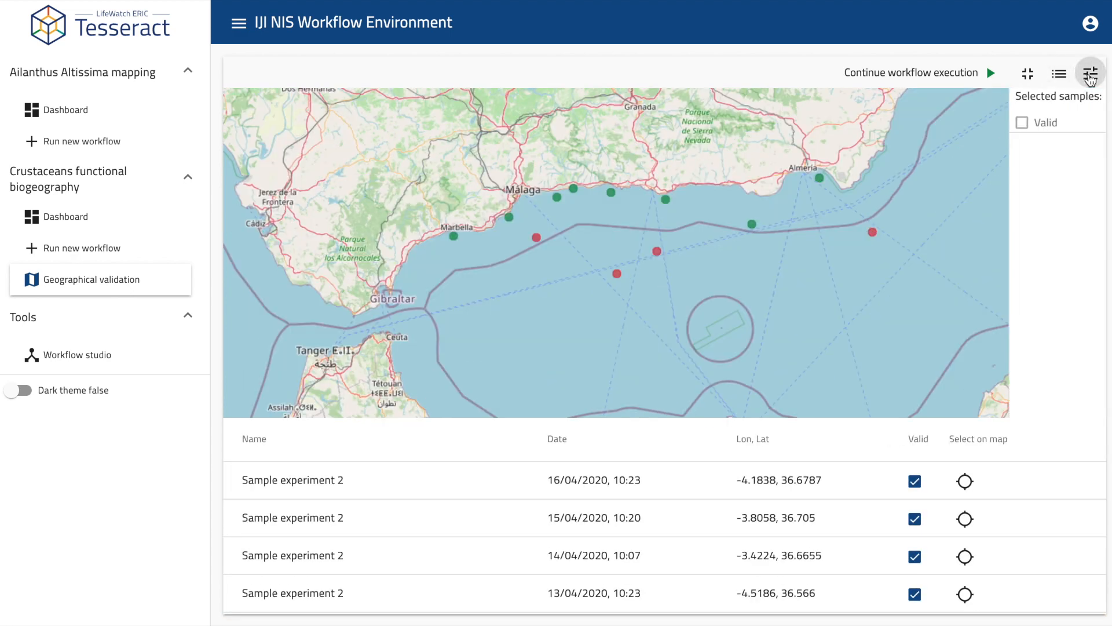
left_click(1090, 75)
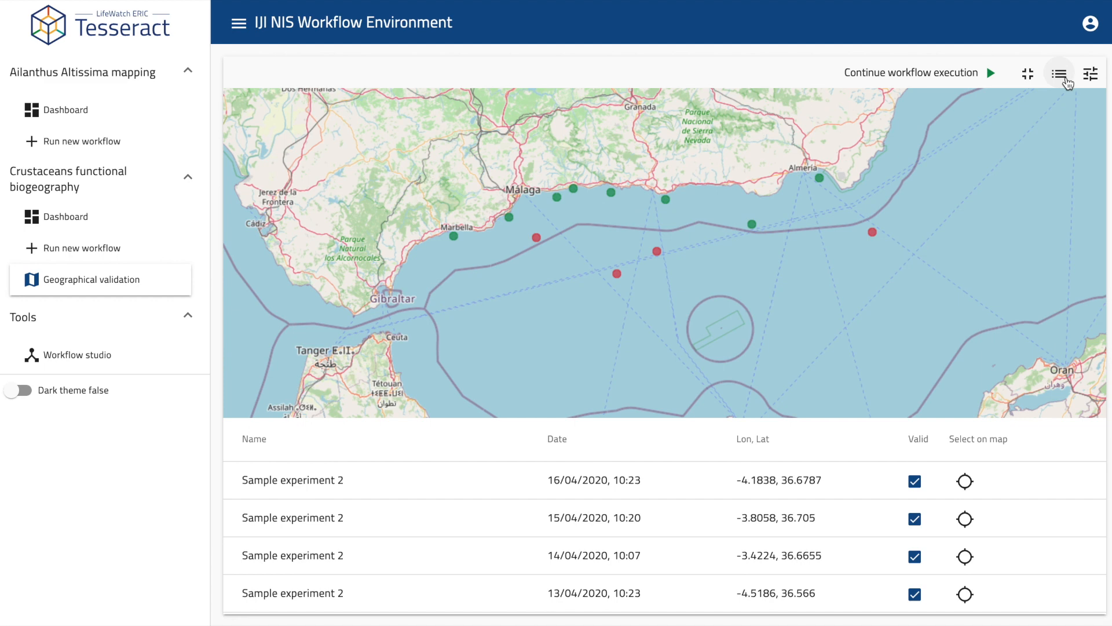
left_click(1066, 79)
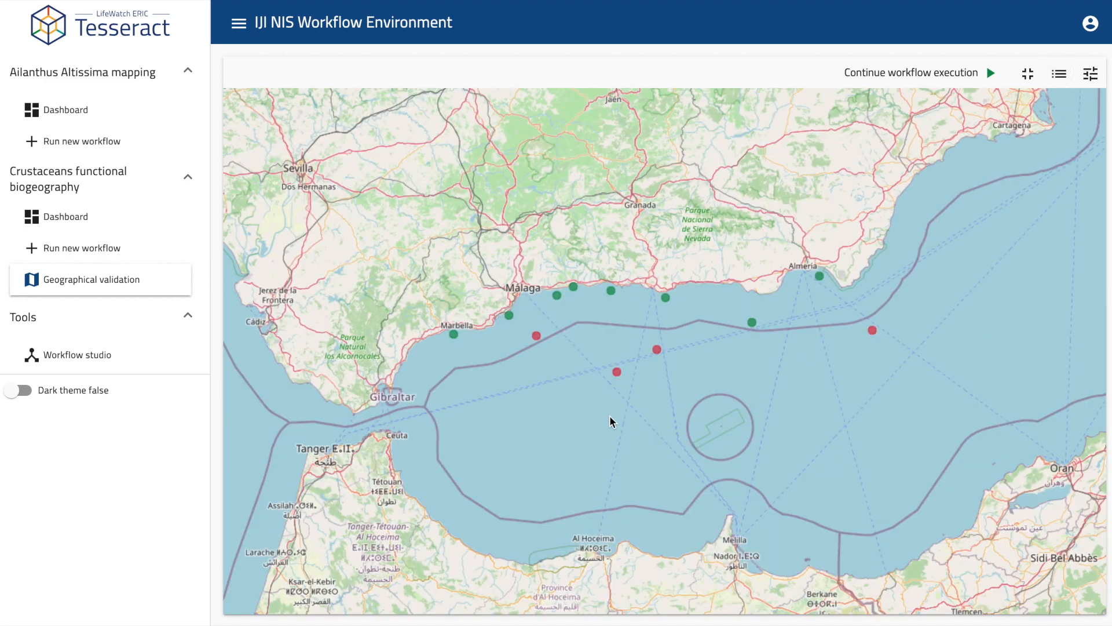
Zoom in on the Málaga–Almería coast and mark a selected red sample point as Valid.
left_click_drag(424, 417, 936, 208)
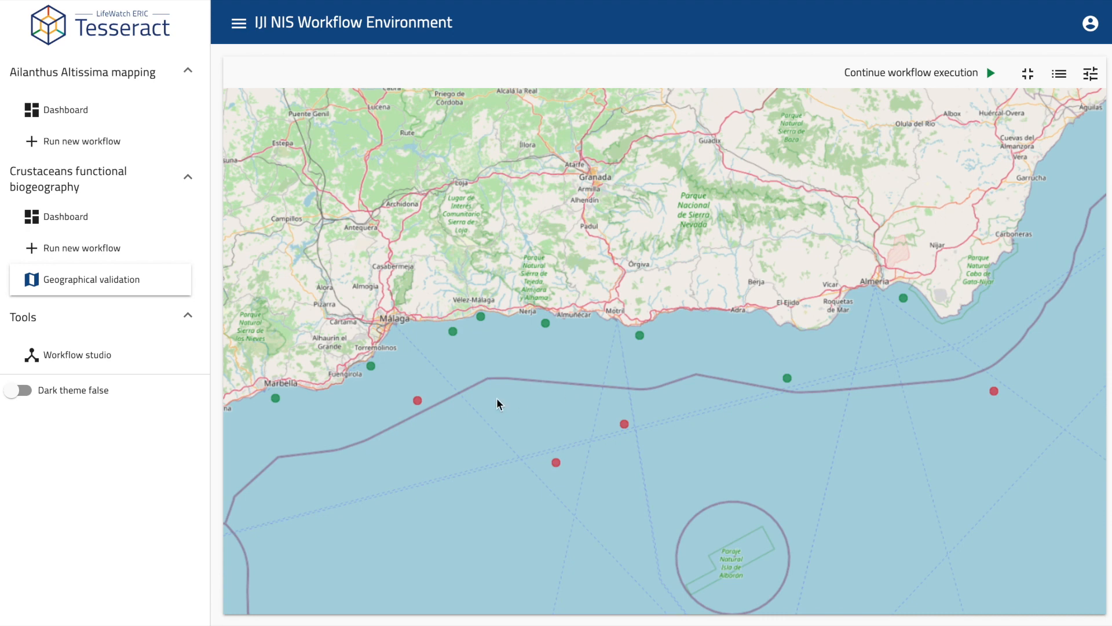
left_click(625, 424)
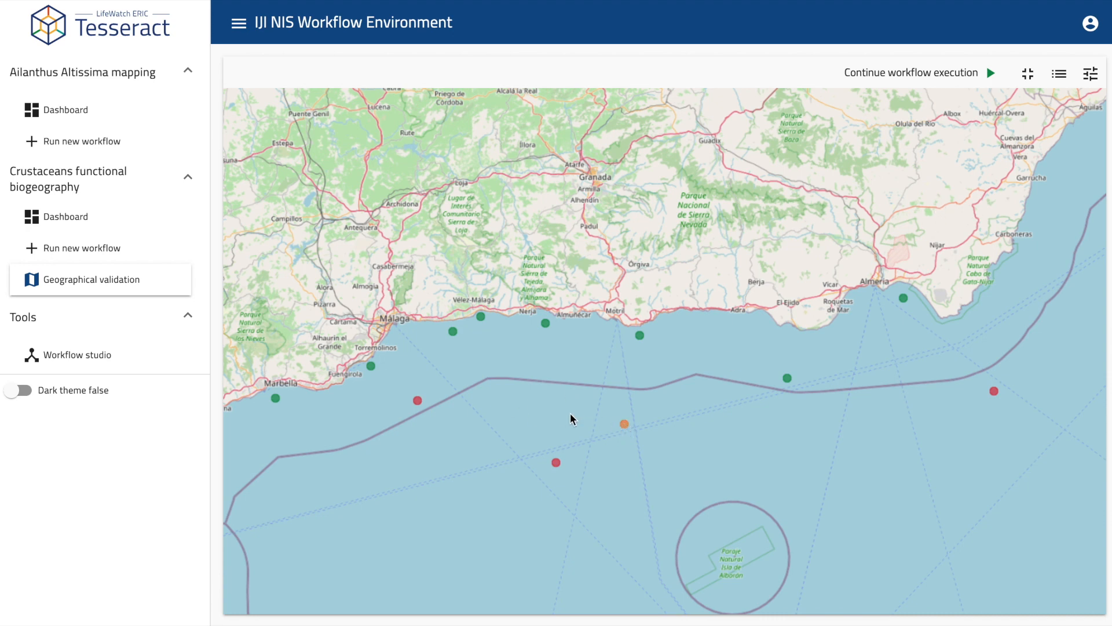
left_click(420, 401)
left_click(1088, 74)
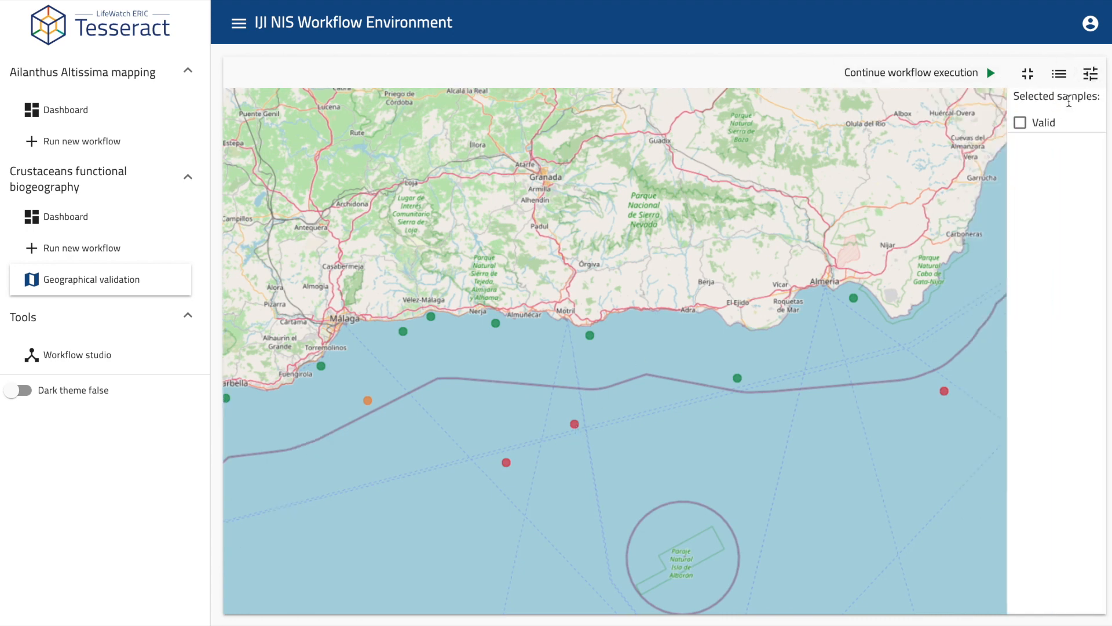
left_click(1020, 124)
Mark more red sample points as Valid, then show the samples table again and close the validity panel.
left_click(575, 425)
left_click(944, 393)
left_click(1021, 124)
left_click(1021, 123)
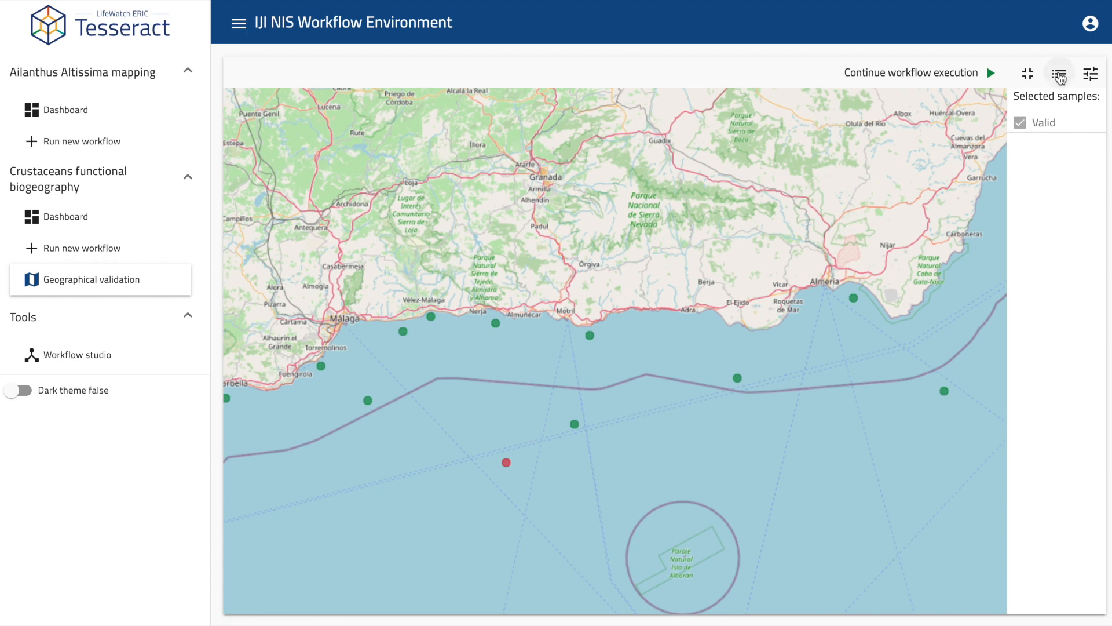
left_click(1059, 73)
left_click(1092, 75)
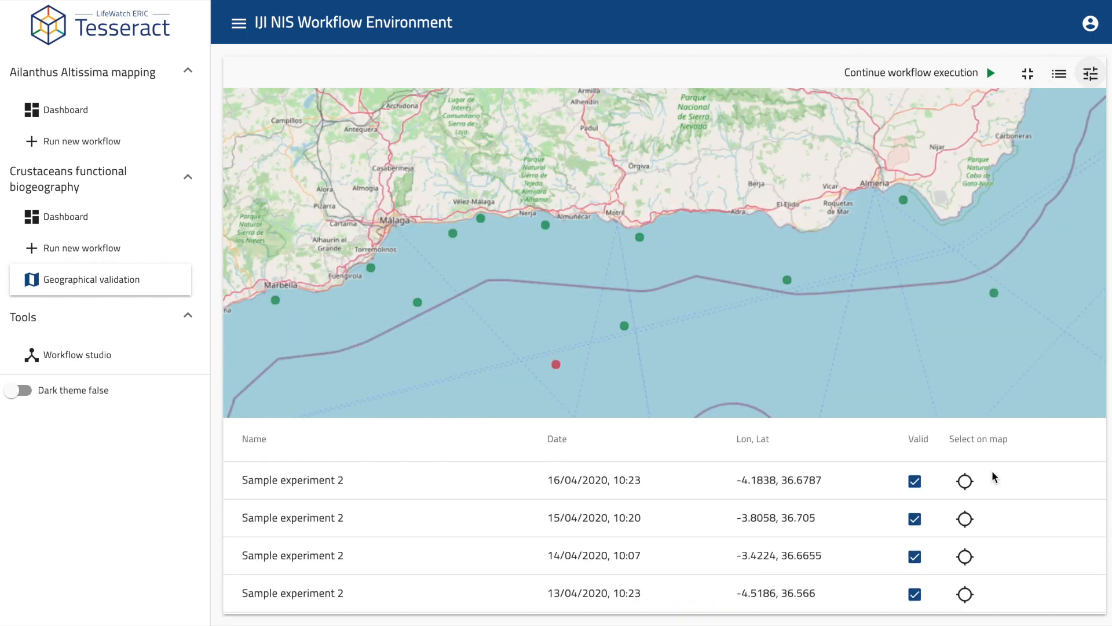
Locate the 30/03, 27/03 09:14 and 27/03 09:12 samples on the map.
scroll(981, 525, "down", 5)
scroll(982, 526, "up", 3)
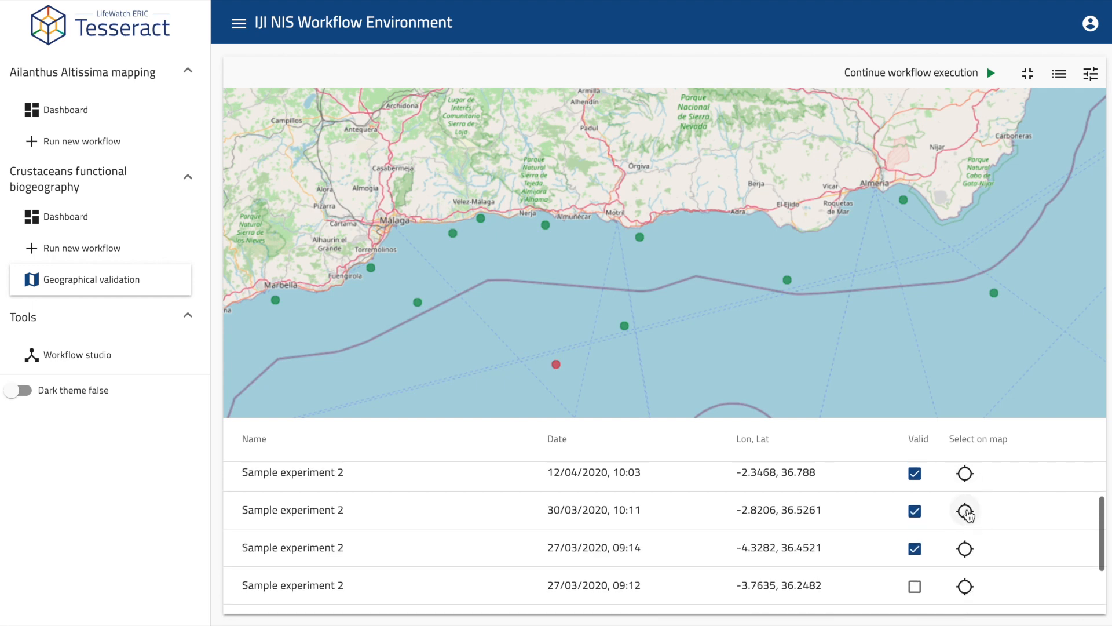
left_click(967, 511)
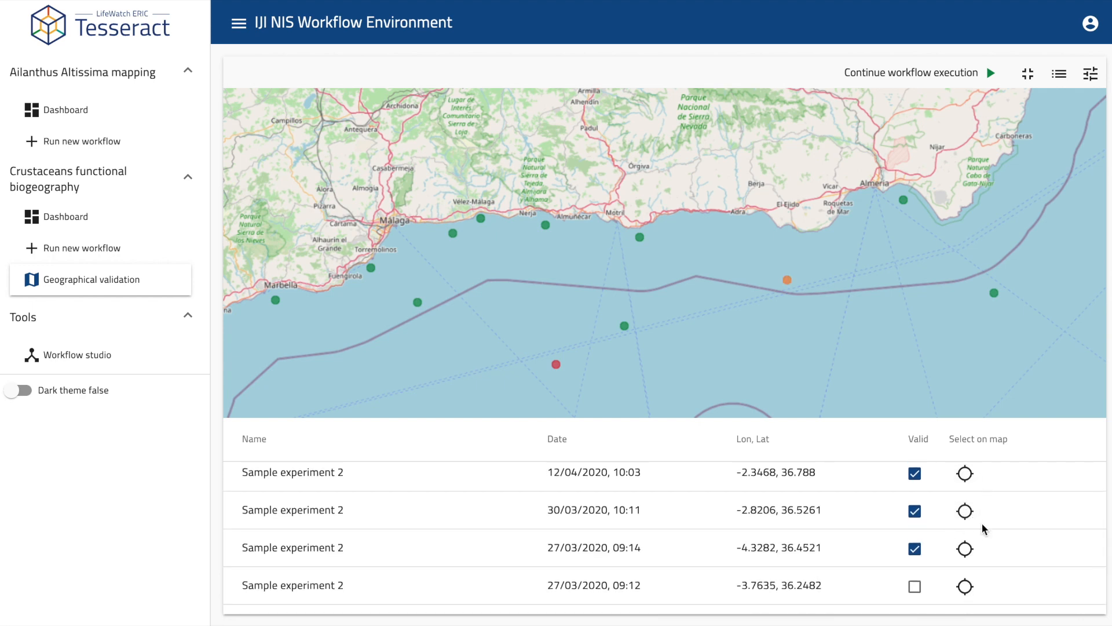
left_click(967, 548)
scroll(969, 550, "down", 1)
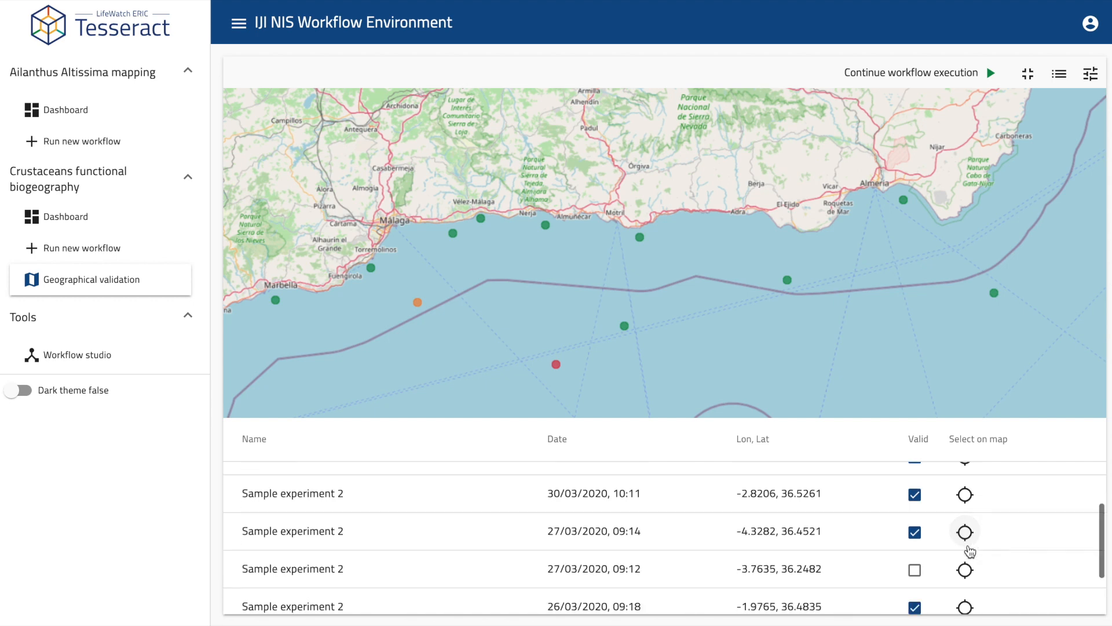
left_click(966, 548)
scroll(951, 551, "down", 1)
Mark the 26/03 09:18 and 09:15 samples not valid, continue the workflow, and open the Ailanthus mapping run.
left_click(965, 529)
left_click(915, 529)
left_click(966, 566)
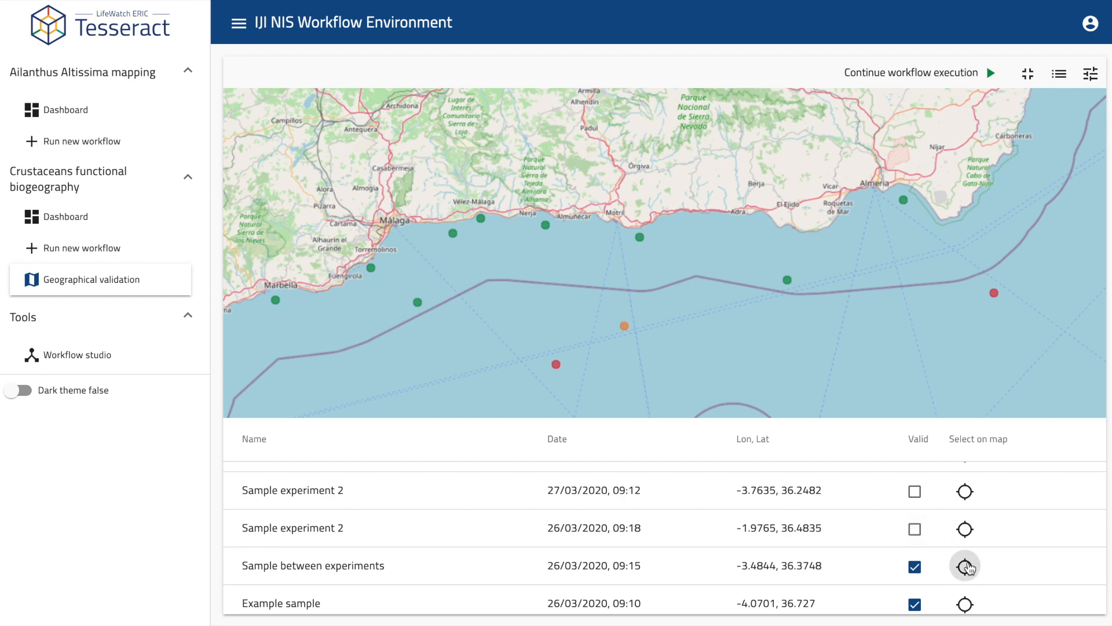
left_click(915, 567)
scroll(1023, 561, "up", 10)
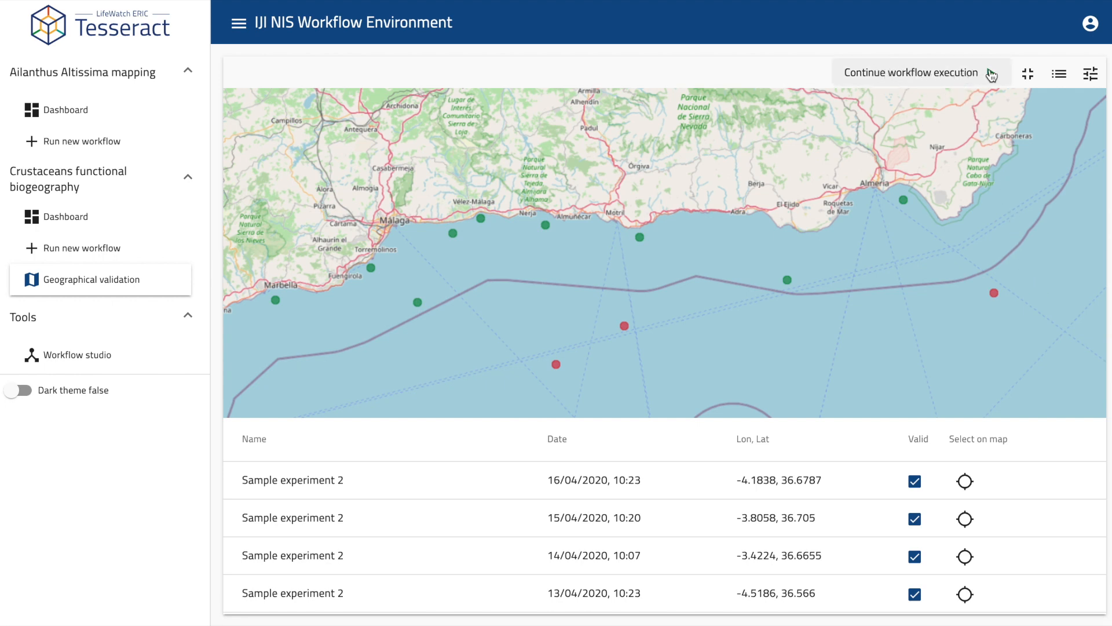
left_click(1001, 73)
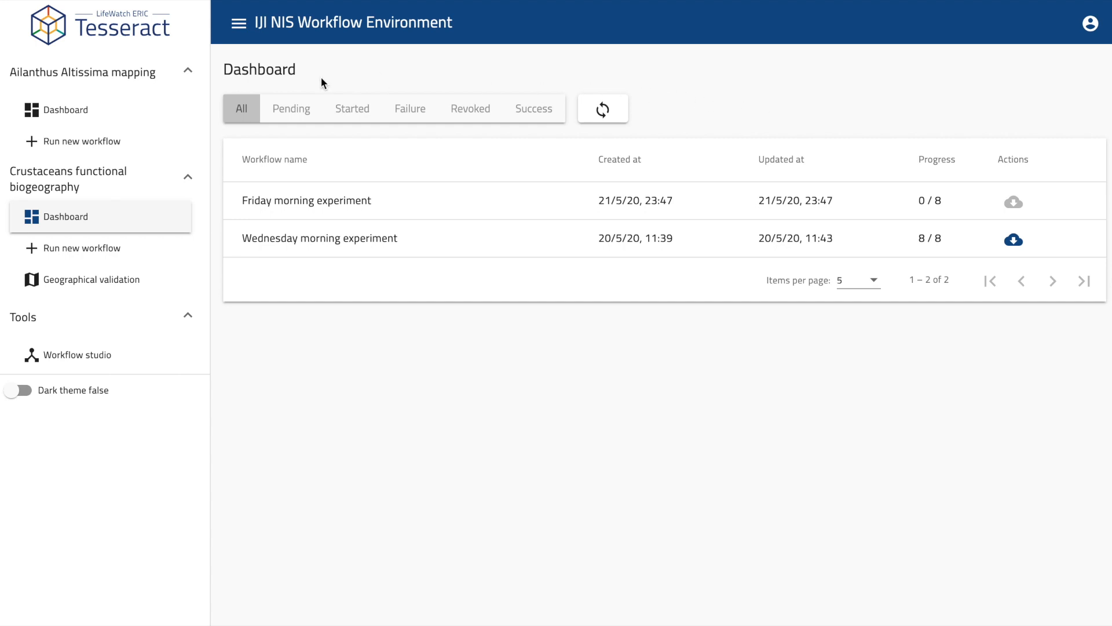
left_click(98, 146)
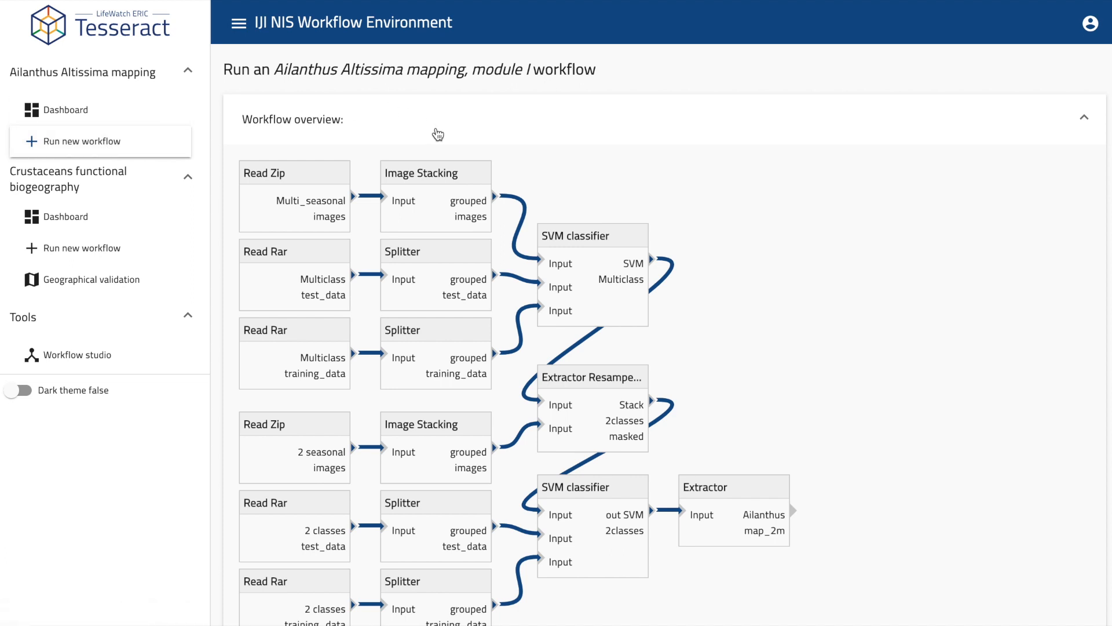
Inspect the Multi_seasonal images Read Zip node, then collapse the Workflow overview diagram.
scroll(876, 118, "down", 2)
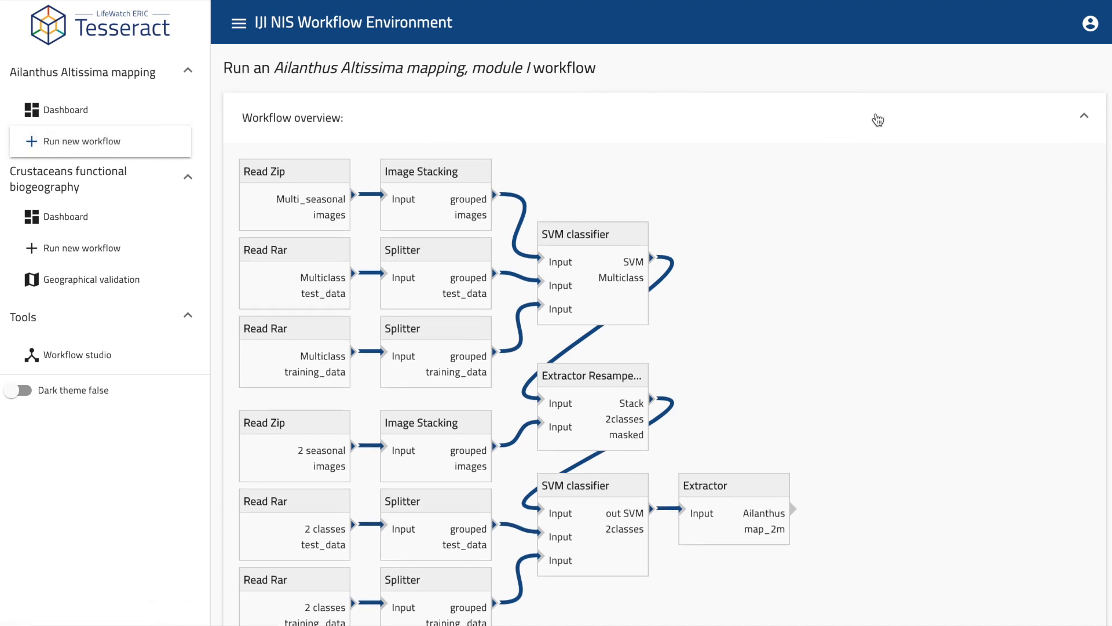
scroll(878, 119, "down", 3)
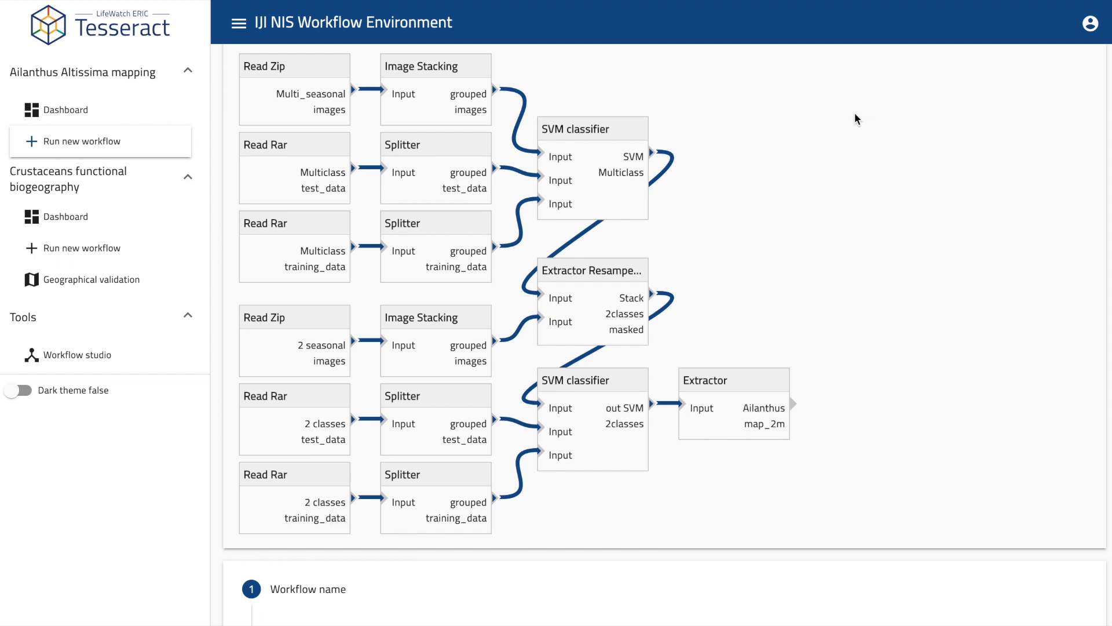
left_click(326, 66)
scroll(802, 200, "up", 2)
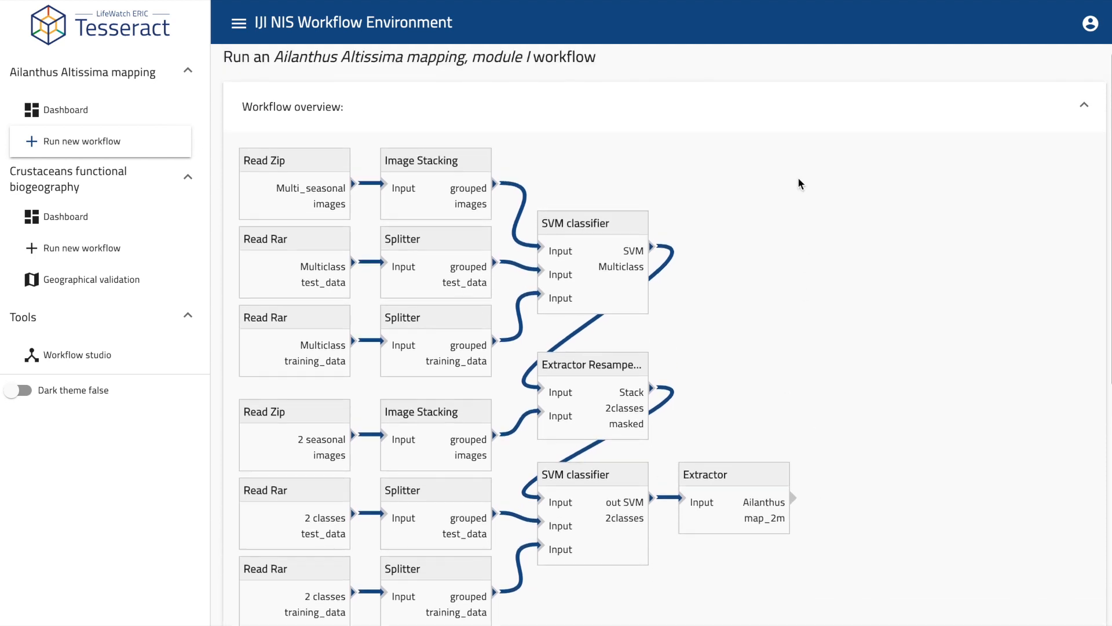
left_click(782, 111)
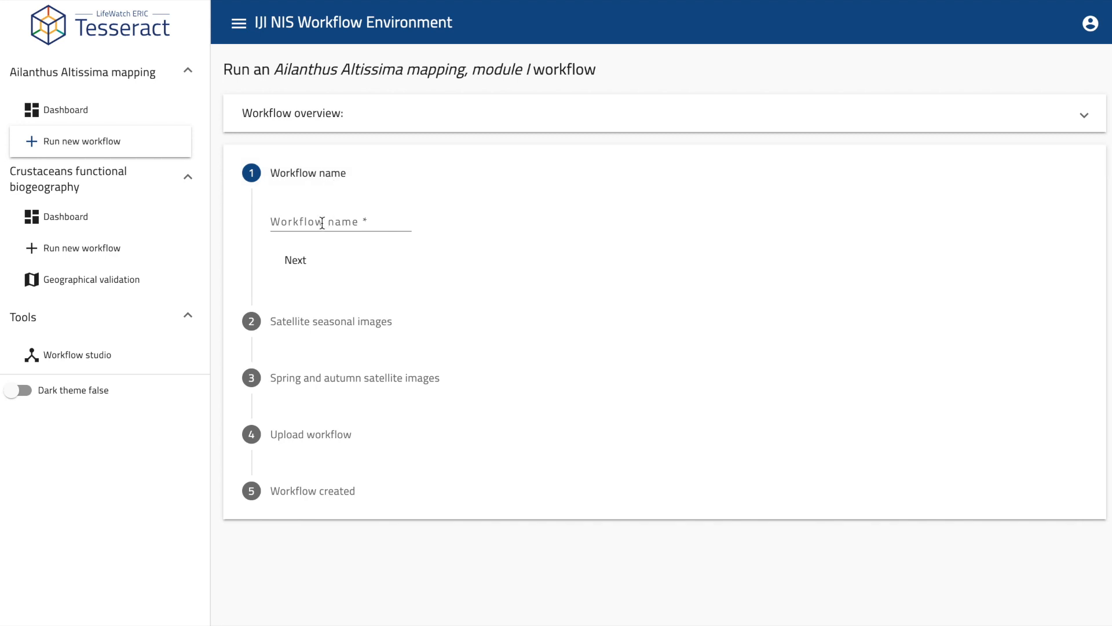
Name the workflow 'Evening experiment'.
left_click(322, 223)
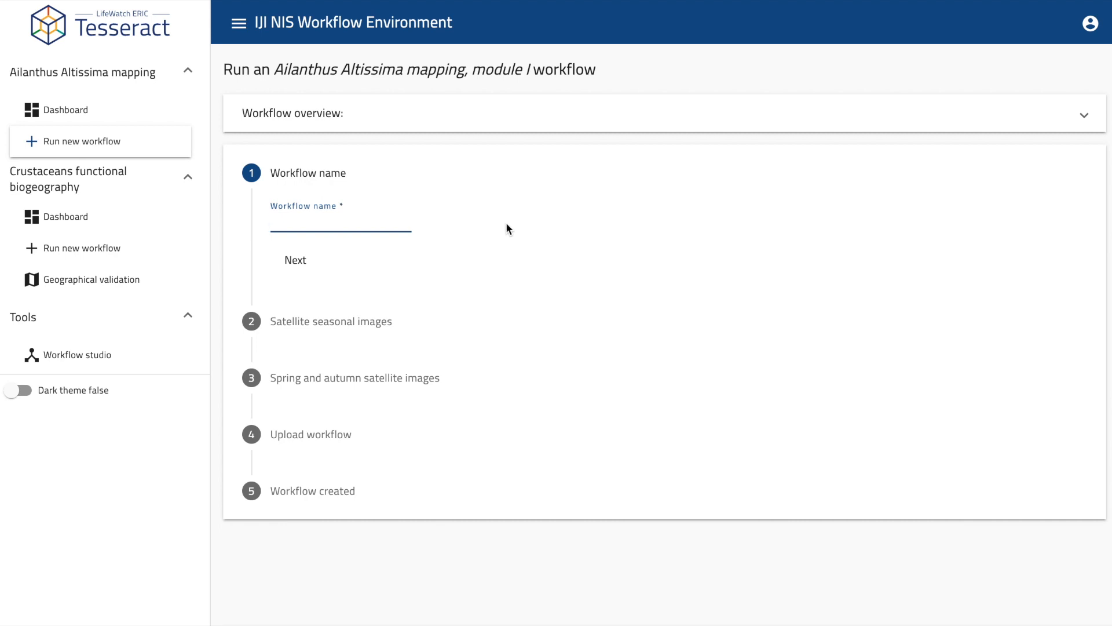
type("Evening experiment")
key("Return")
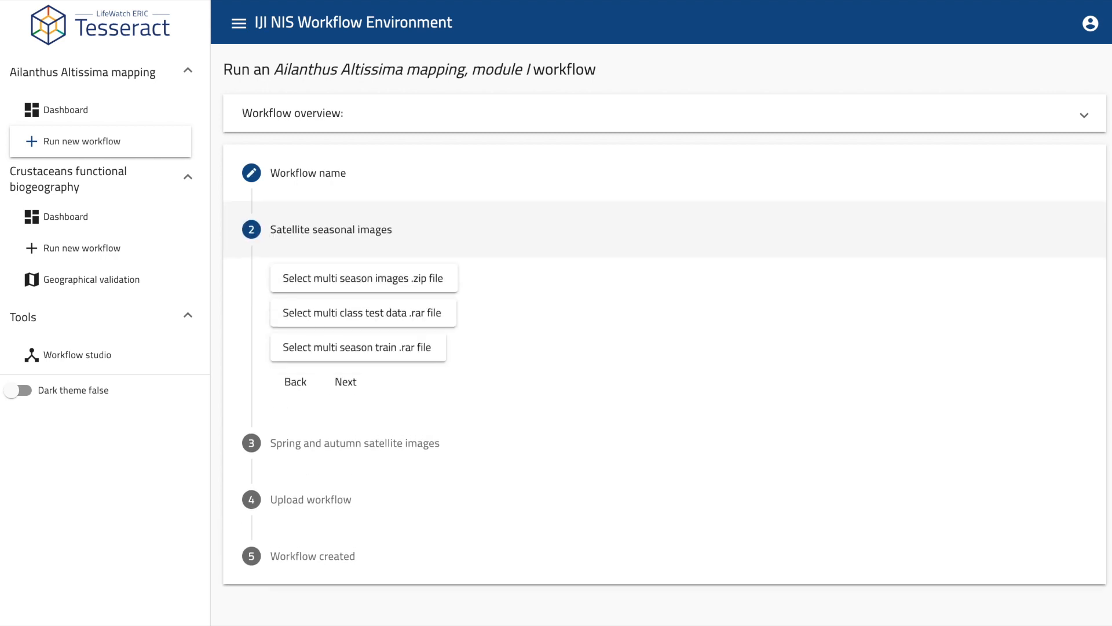
Attach multi-season-images.zip, multi-class-test-data.rar and multi-sason-train-data.rar, then go to the next step.
left_click(423, 286)
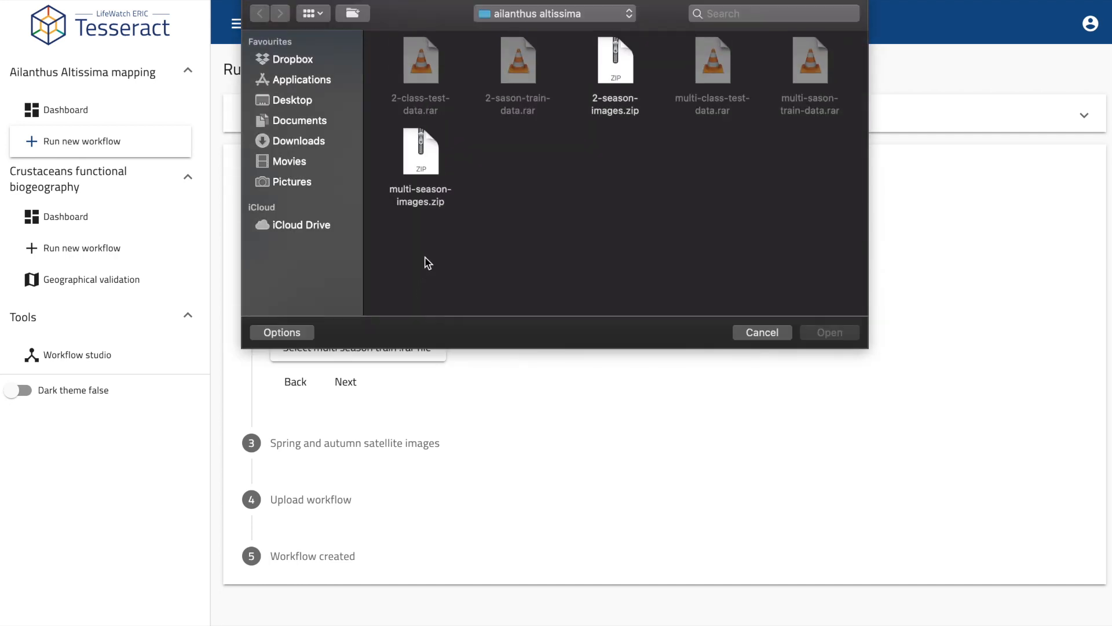
left_click(430, 155)
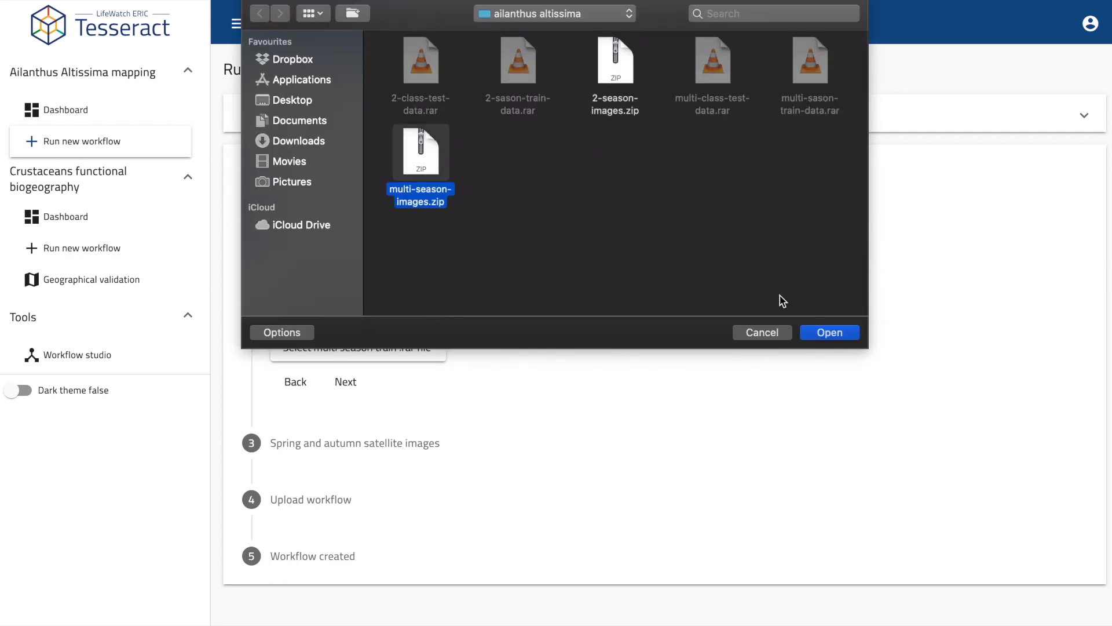
left_click(832, 332)
left_click(448, 315)
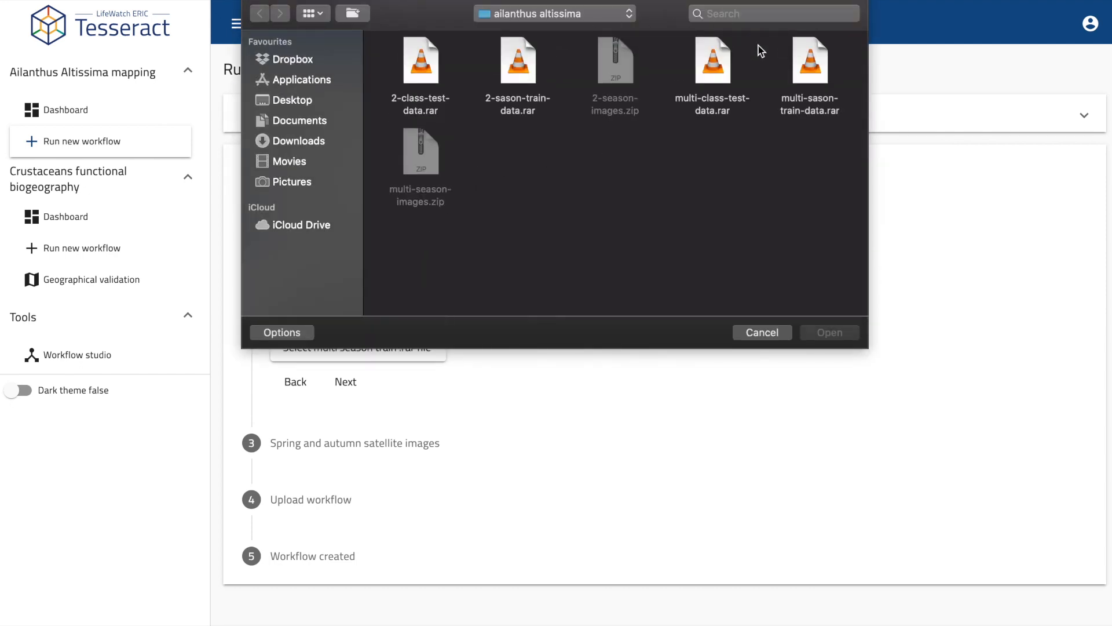
left_click(711, 60)
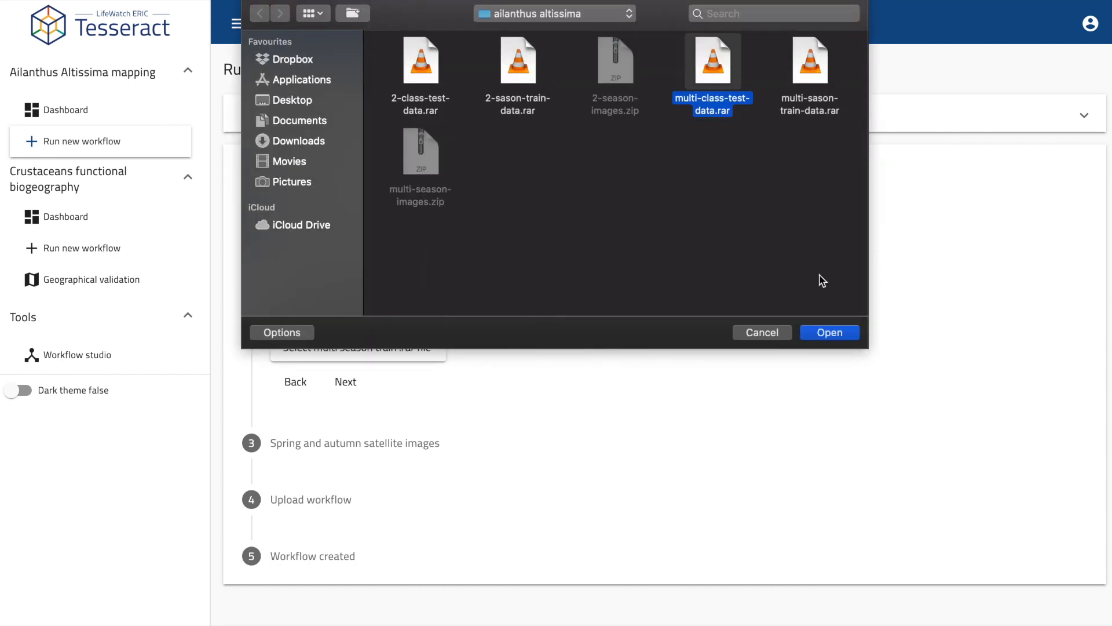
left_click(830, 332)
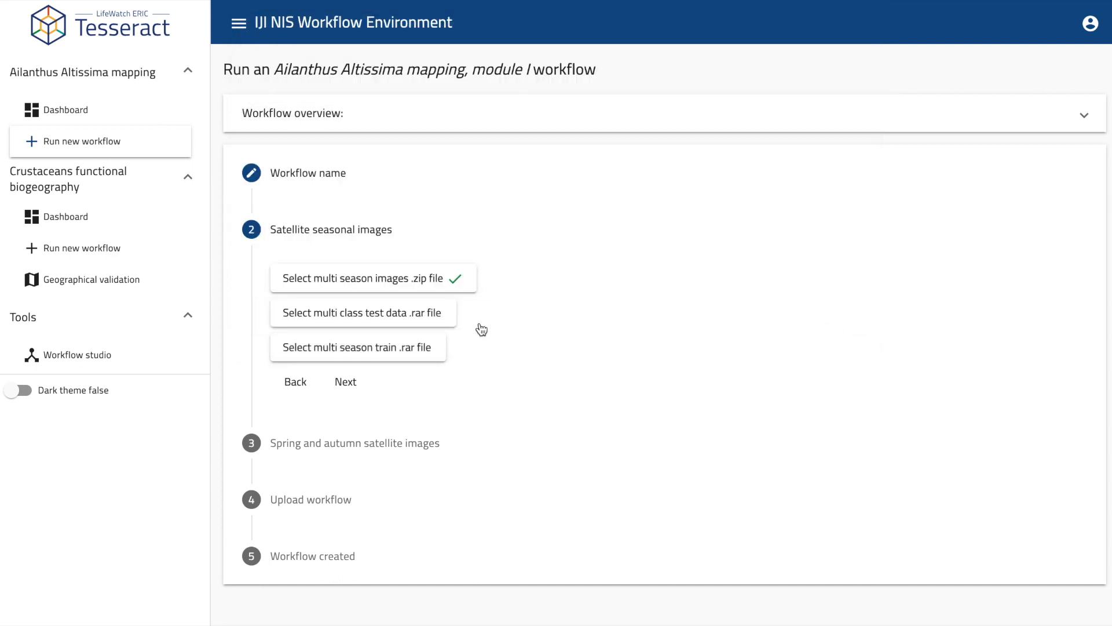
left_click(414, 351)
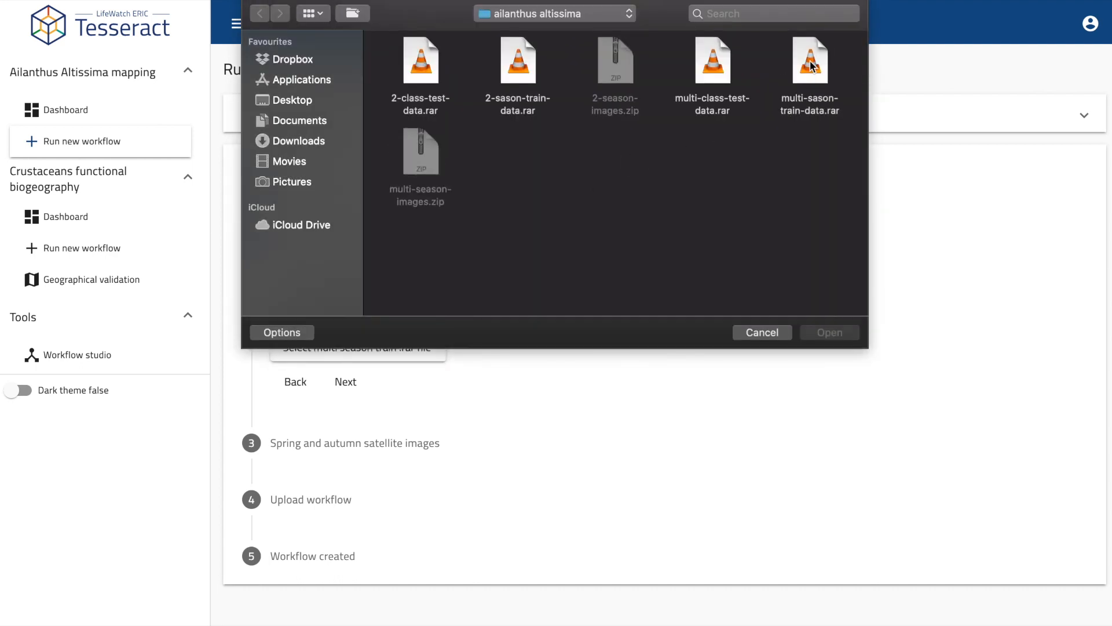
left_click(811, 64)
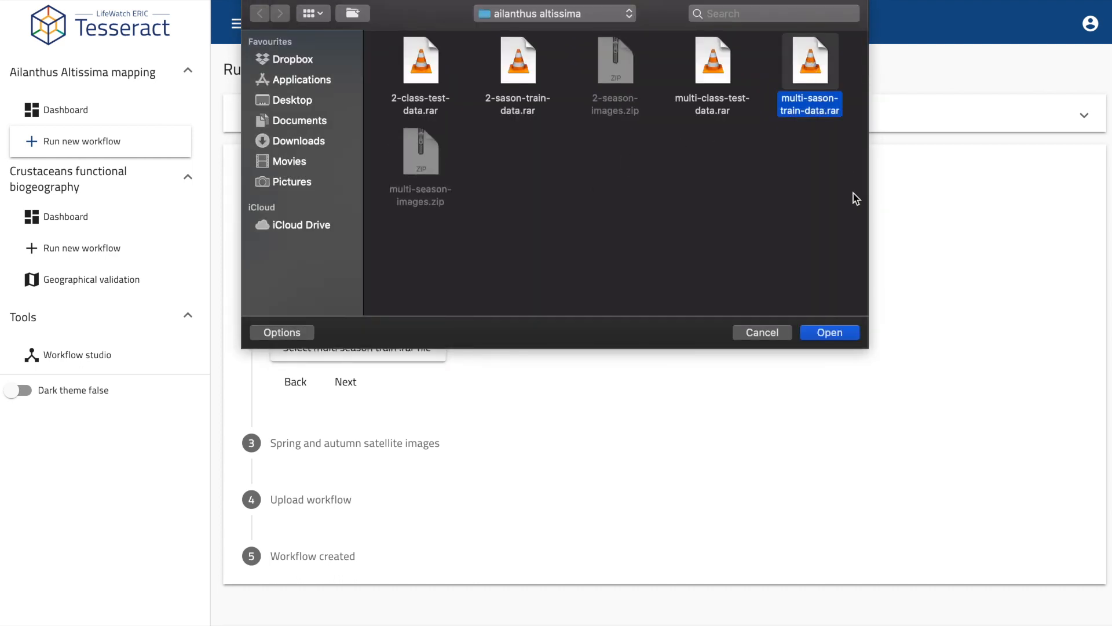
left_click(843, 342)
left_click(346, 381)
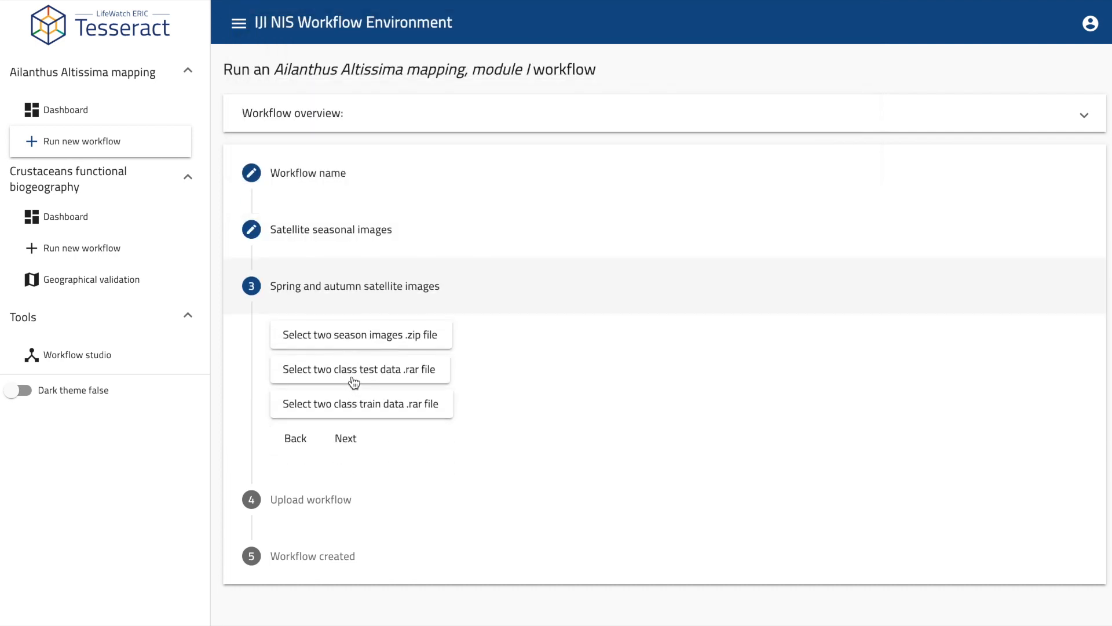
Attach 2-season-images.zip, 2-class-test-data.rar and 2-sason-train-data.rar, then go to the Upload workflow step.
left_click(413, 335)
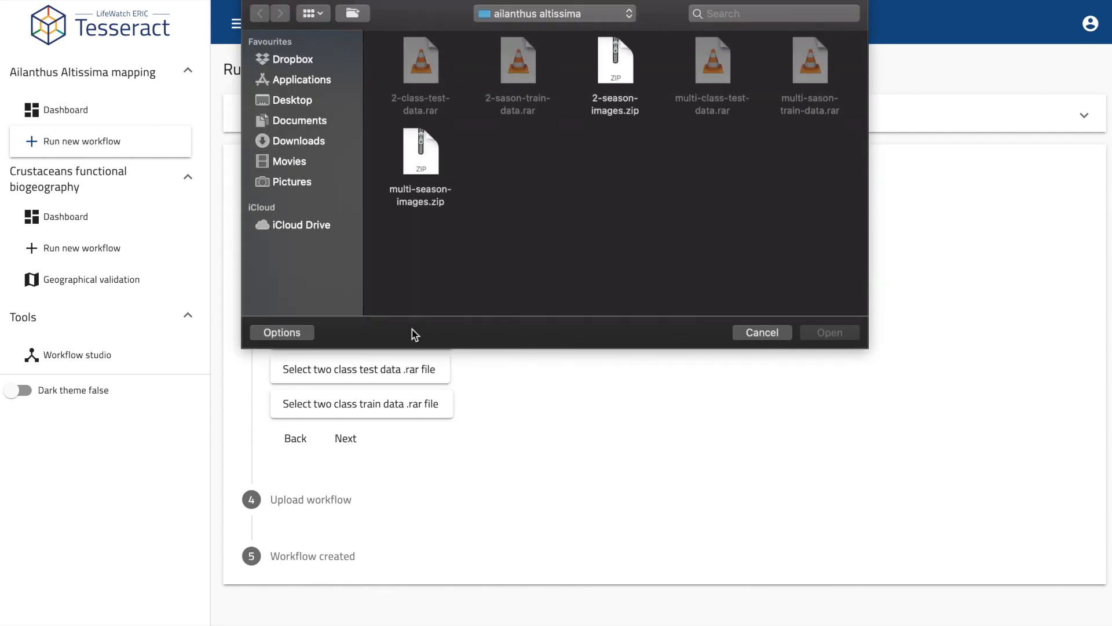
left_click(582, 109)
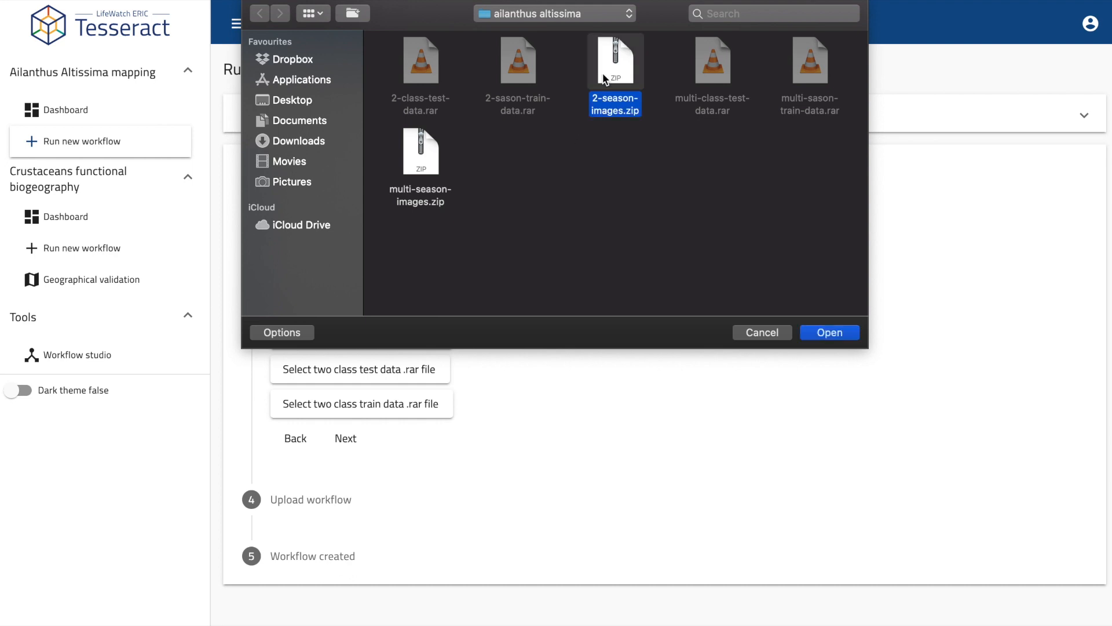
left_click(829, 333)
left_click(422, 371)
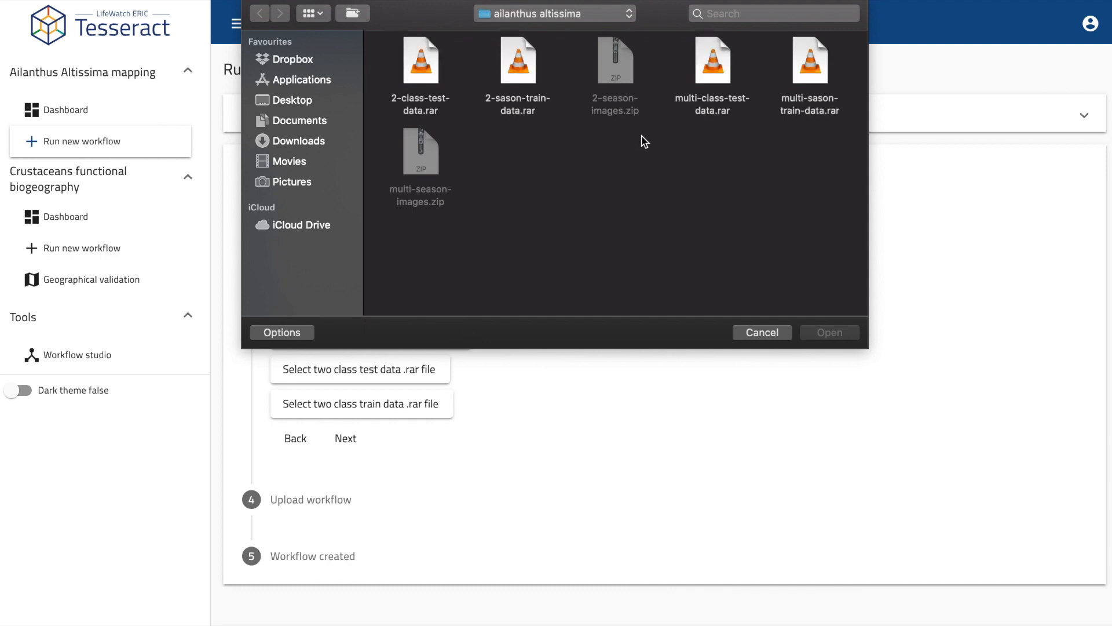
left_click(426, 68)
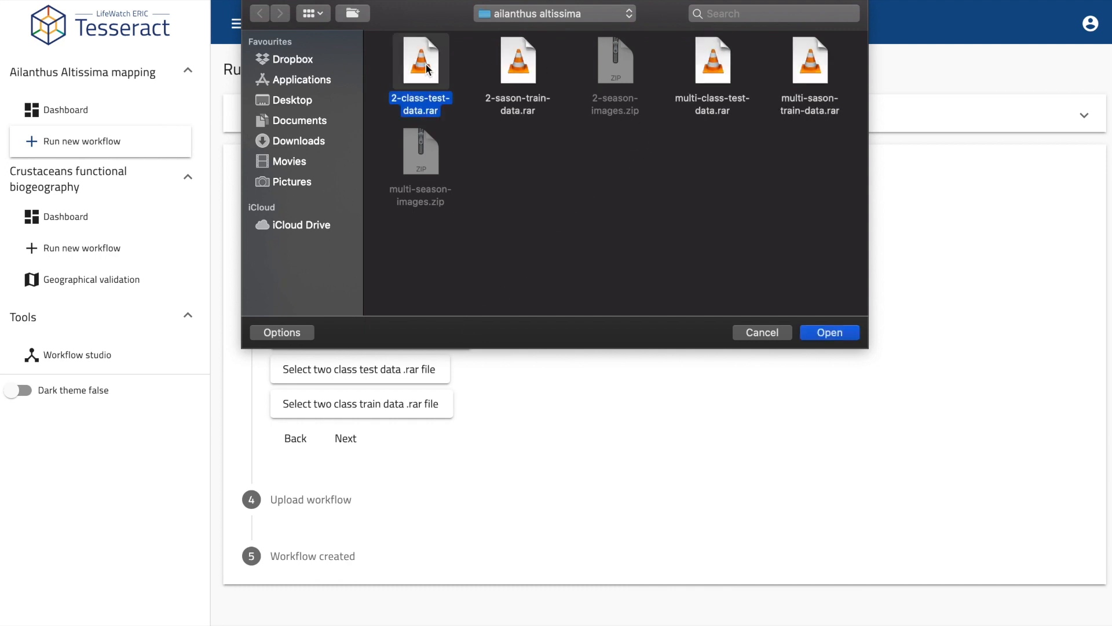
left_click(835, 335)
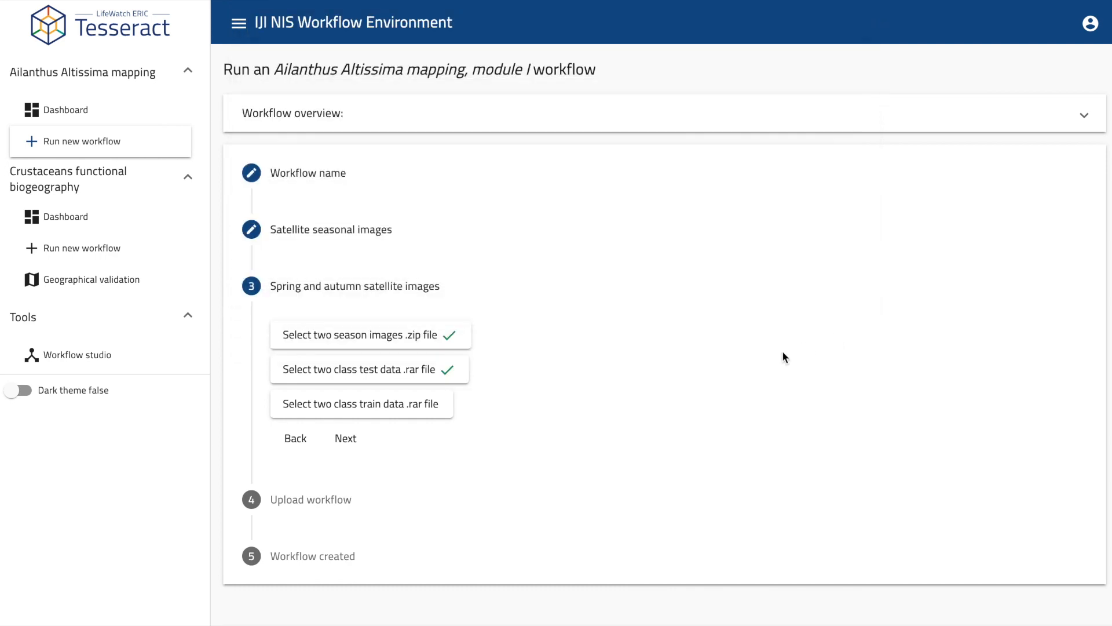
left_click(446, 406)
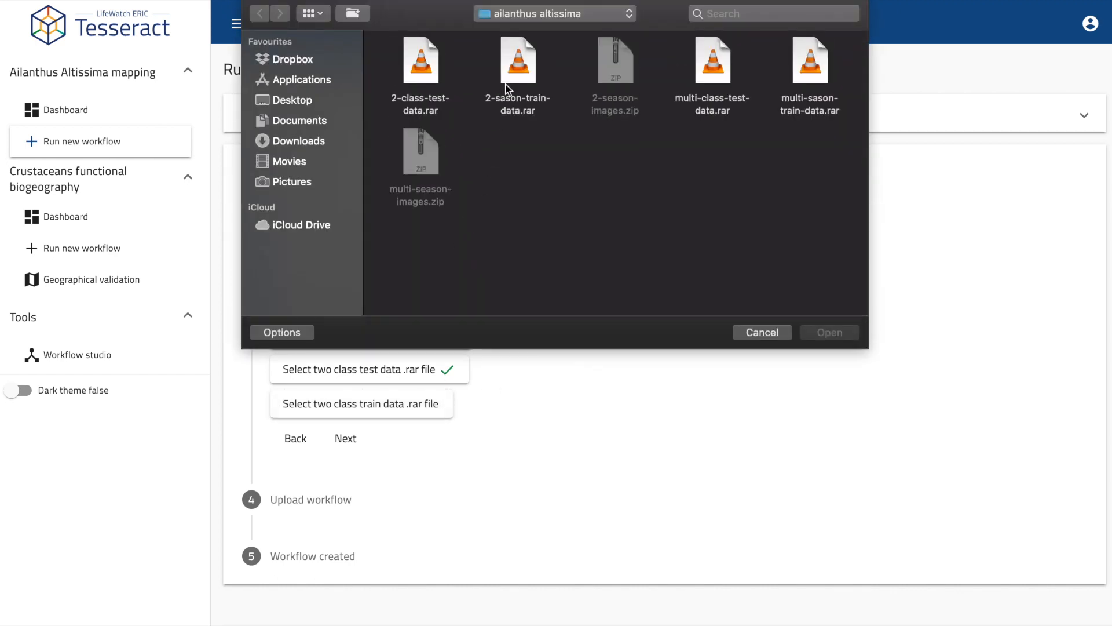
left_click(515, 72)
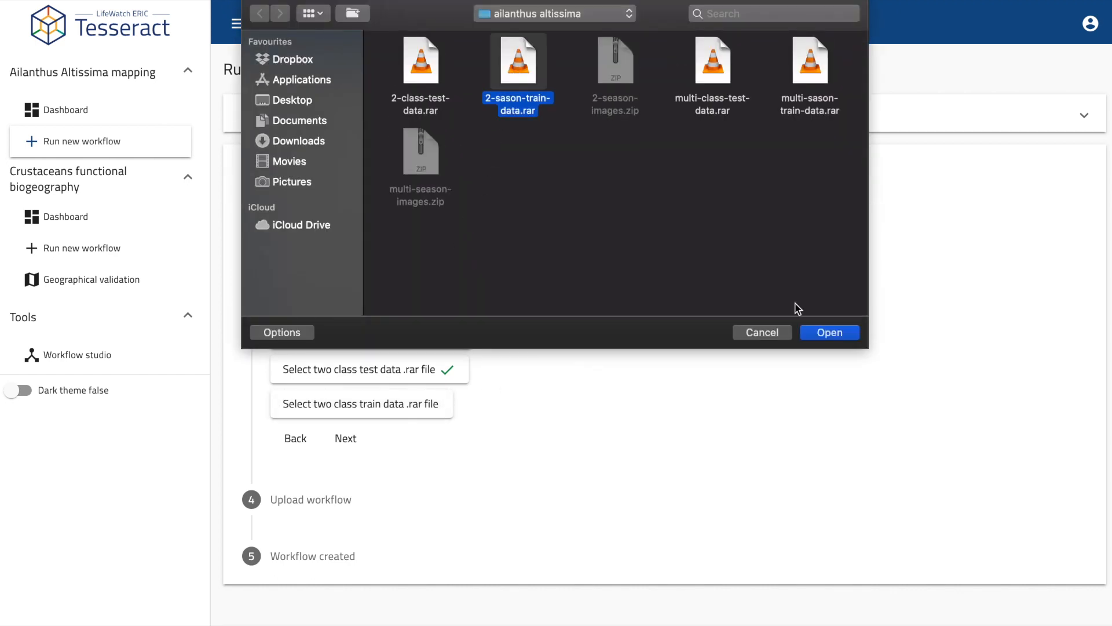
left_click(832, 332)
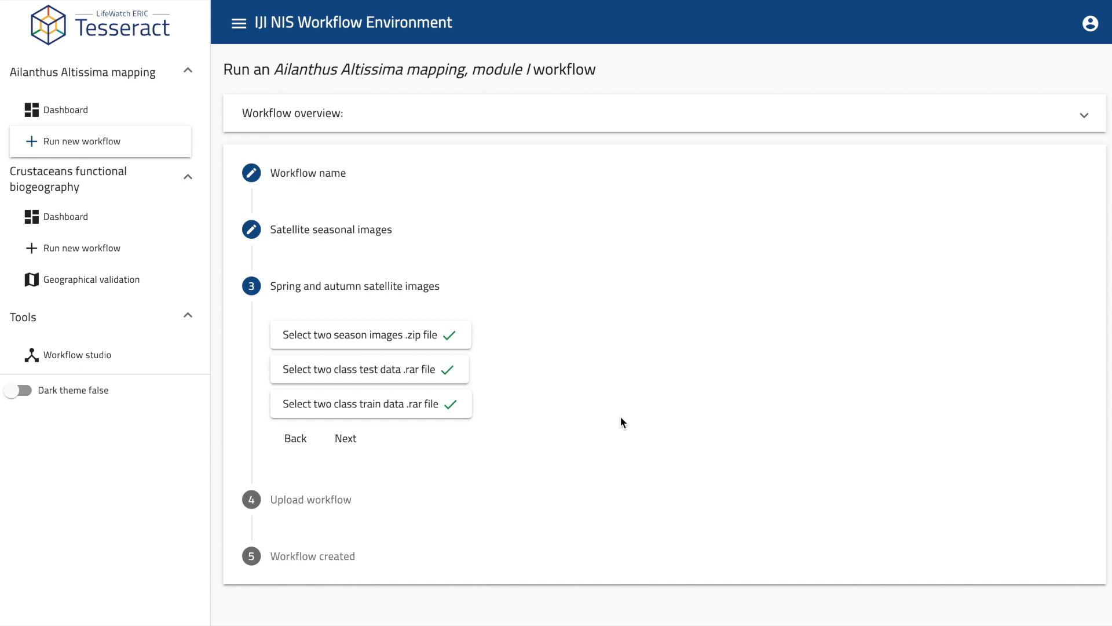
left_click(344, 443)
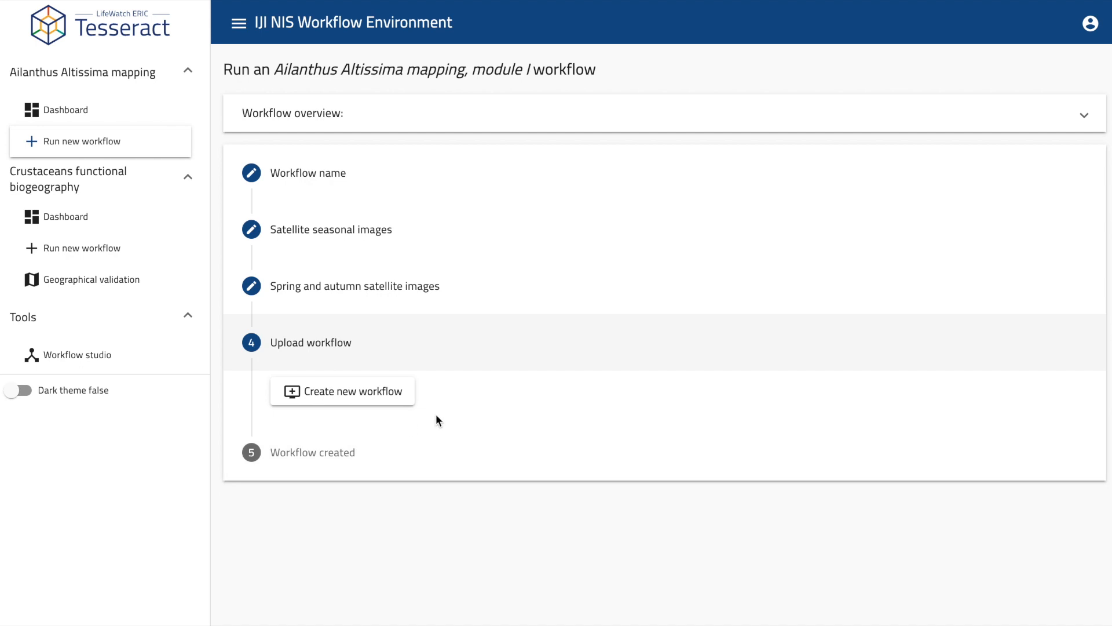
Create the Ailanthus Altissima workflow and go to the Dashboard's workflow list.
left_click(387, 396)
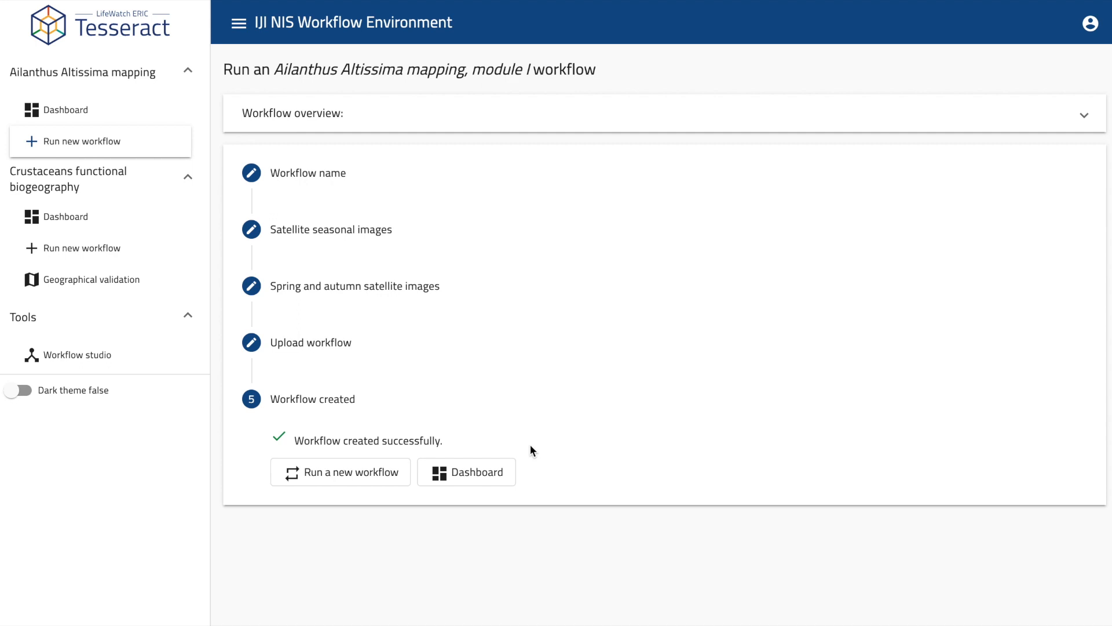
left_click(497, 480)
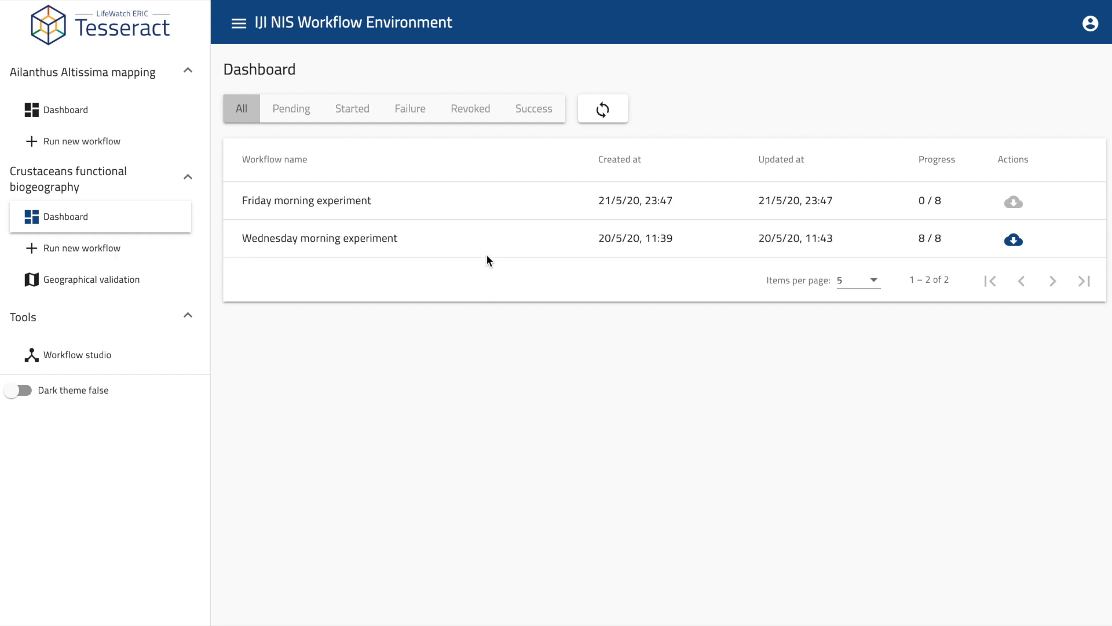
Filter the workflows by Pending, Started, Revoked and finally Success status.
left_click(300, 109)
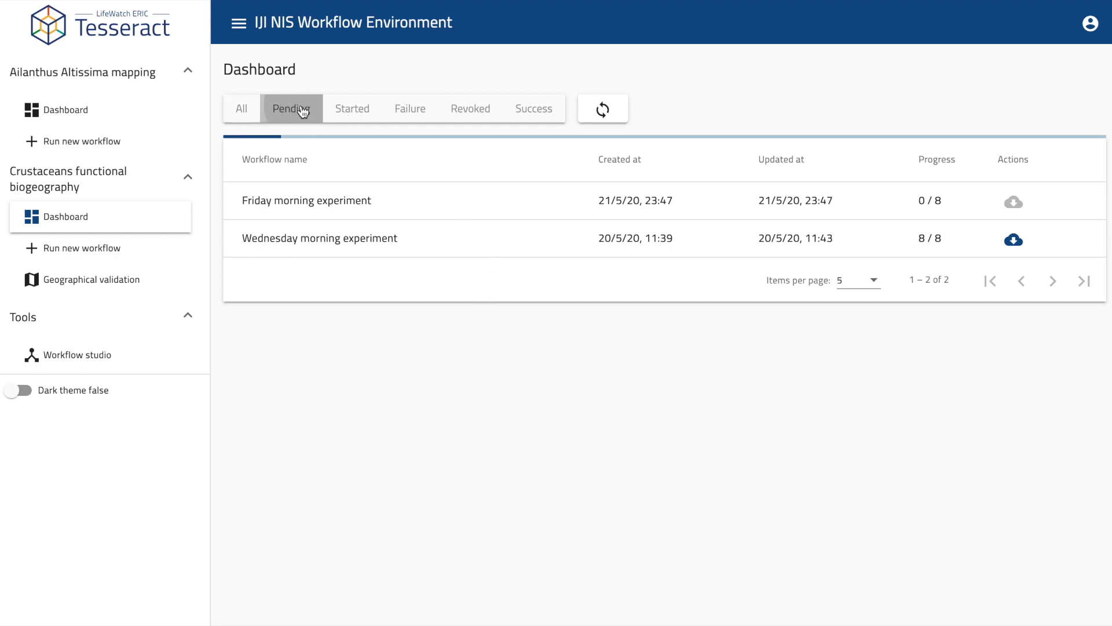
left_click(352, 105)
left_click(486, 113)
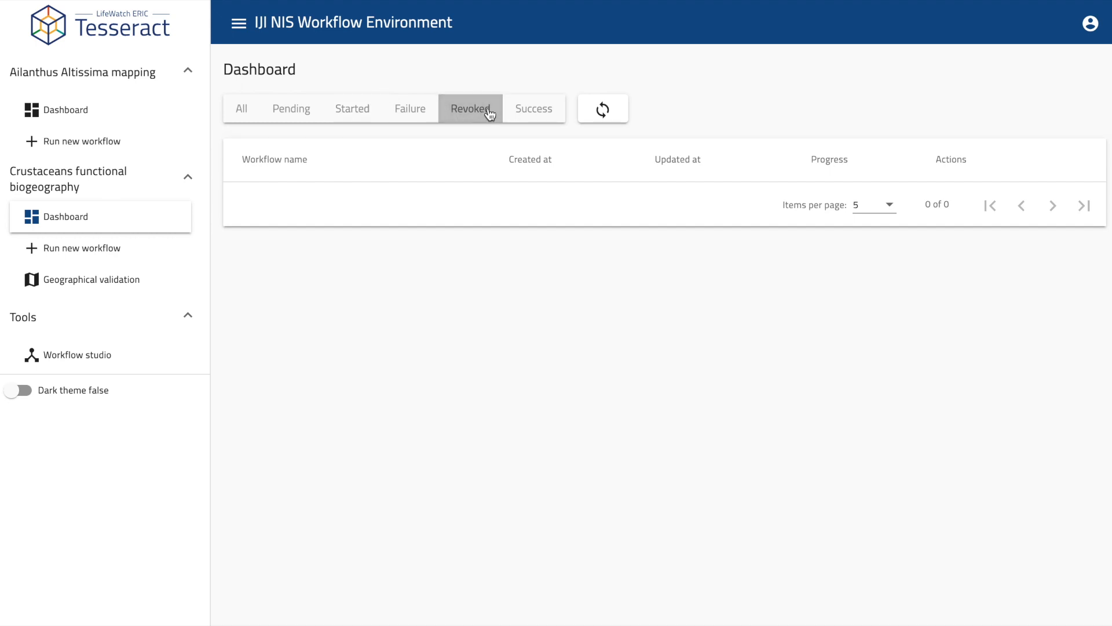
left_click(539, 111)
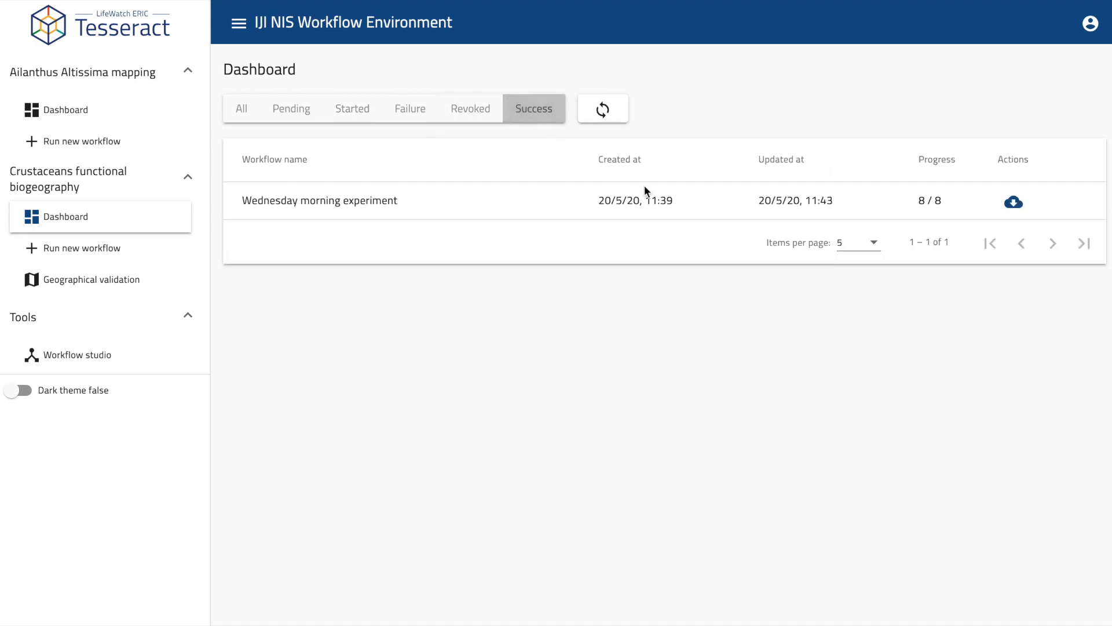
Download the Wednesday morning experiment's results and open the Workflow studio.
left_click(1014, 203)
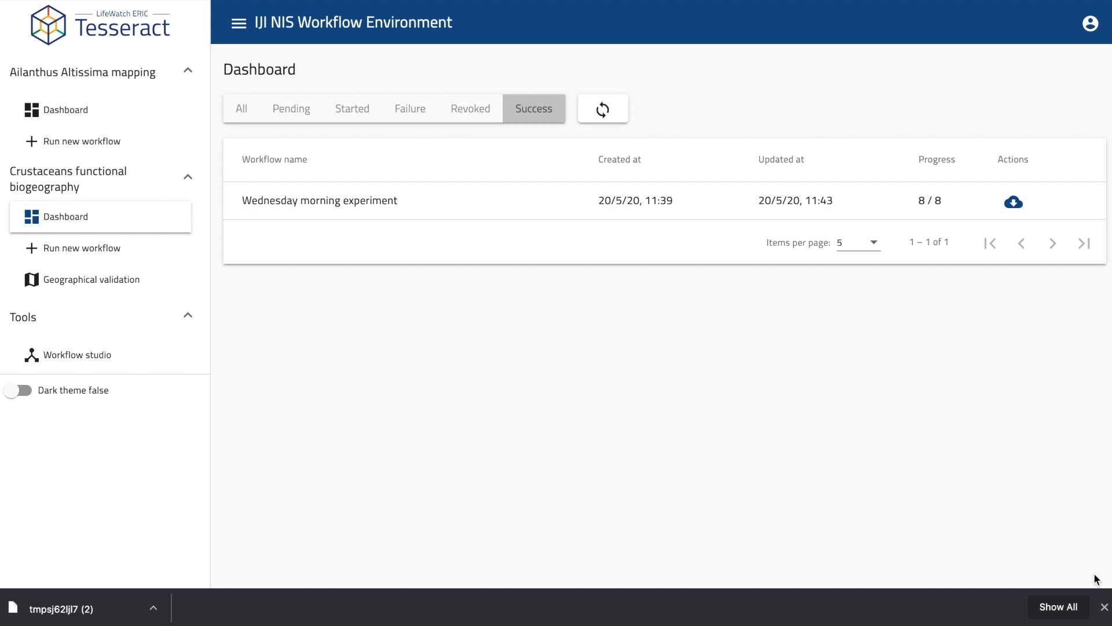
left_click(1104, 607)
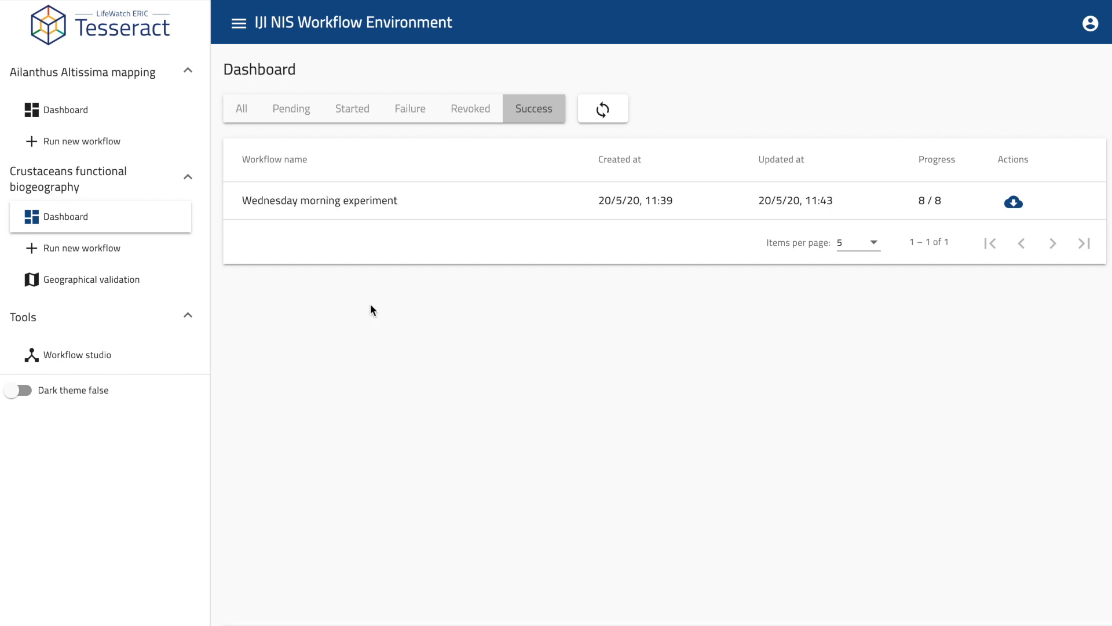
left_click(98, 351)
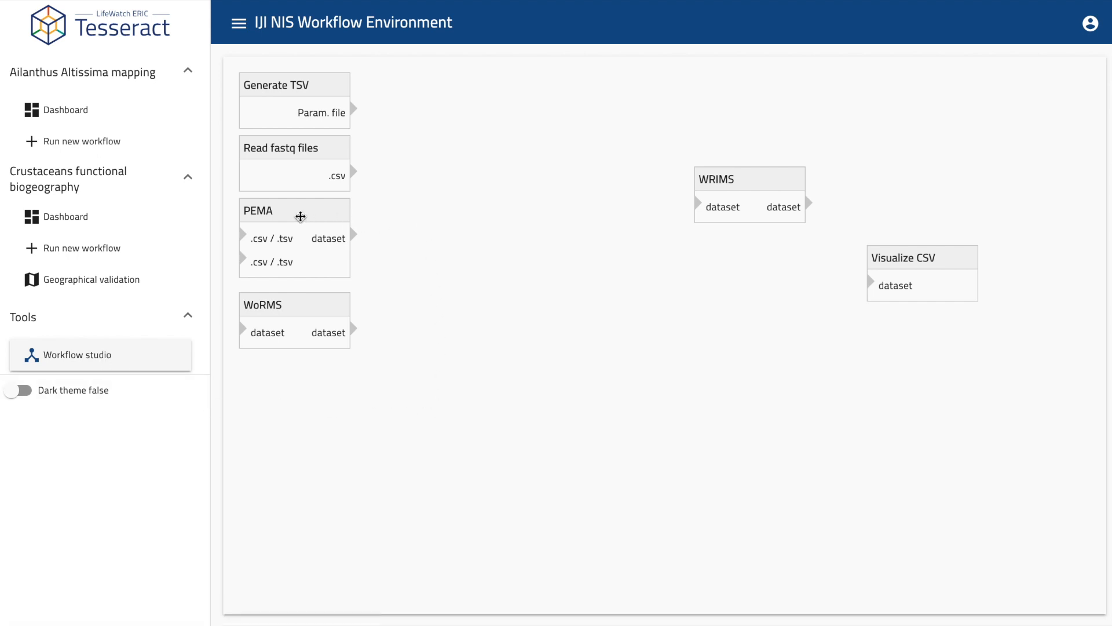
Place PEMA and WoRMS, link Generate TSV and Read fastq into PEMA, then chain PEMA→WoRMS→WRIMS→Visualize CSV.
left_click_drag(301, 217, 460, 103)
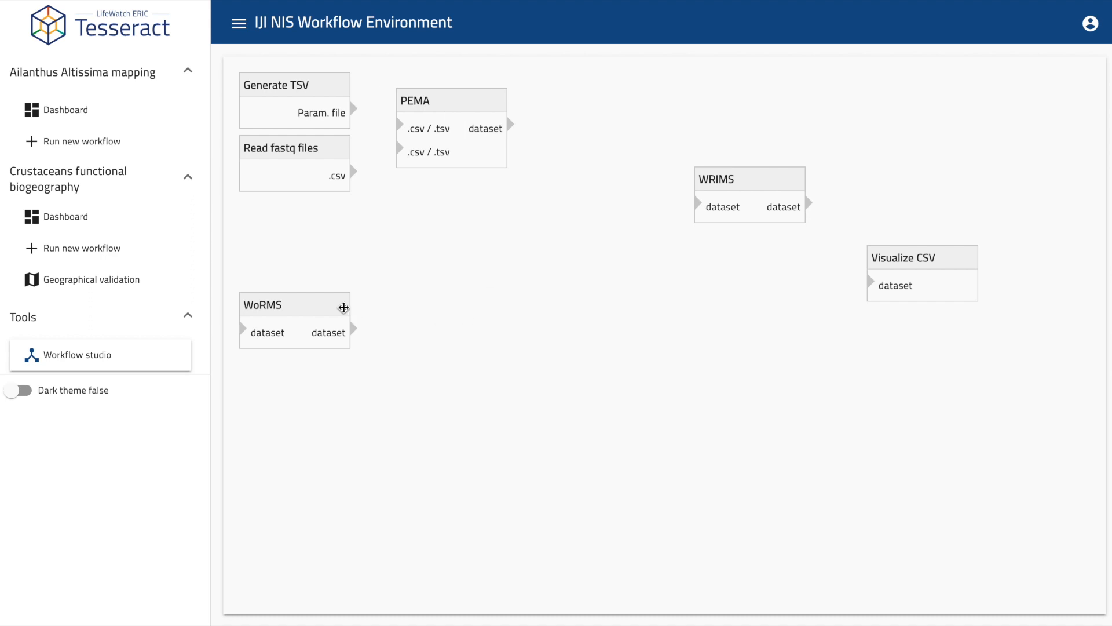
left_click_drag(318, 303, 638, 143)
left_click_drag(339, 109, 401, 124)
left_click_drag(335, 174, 406, 152)
left_click_drag(510, 124, 574, 174)
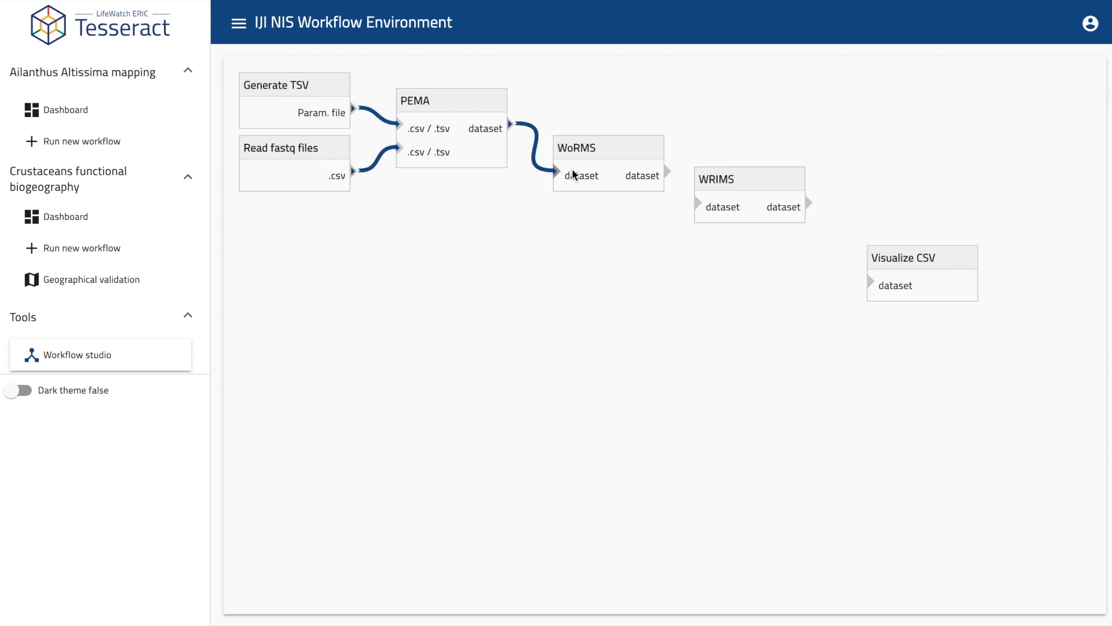
left_click_drag(666, 172, 721, 201)
left_click_drag(809, 203, 883, 273)
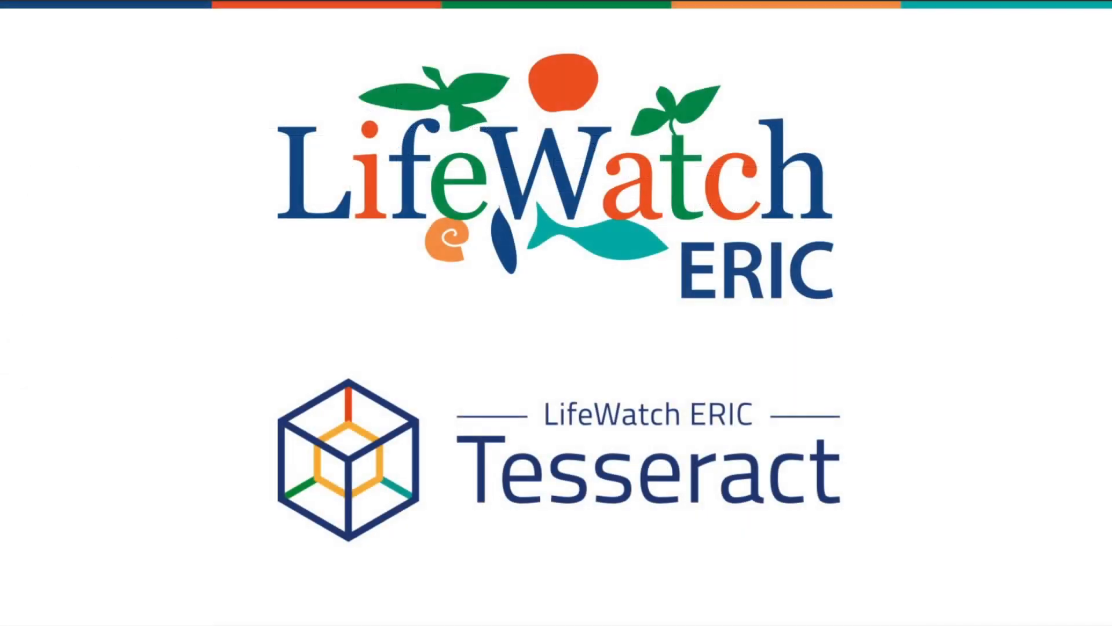